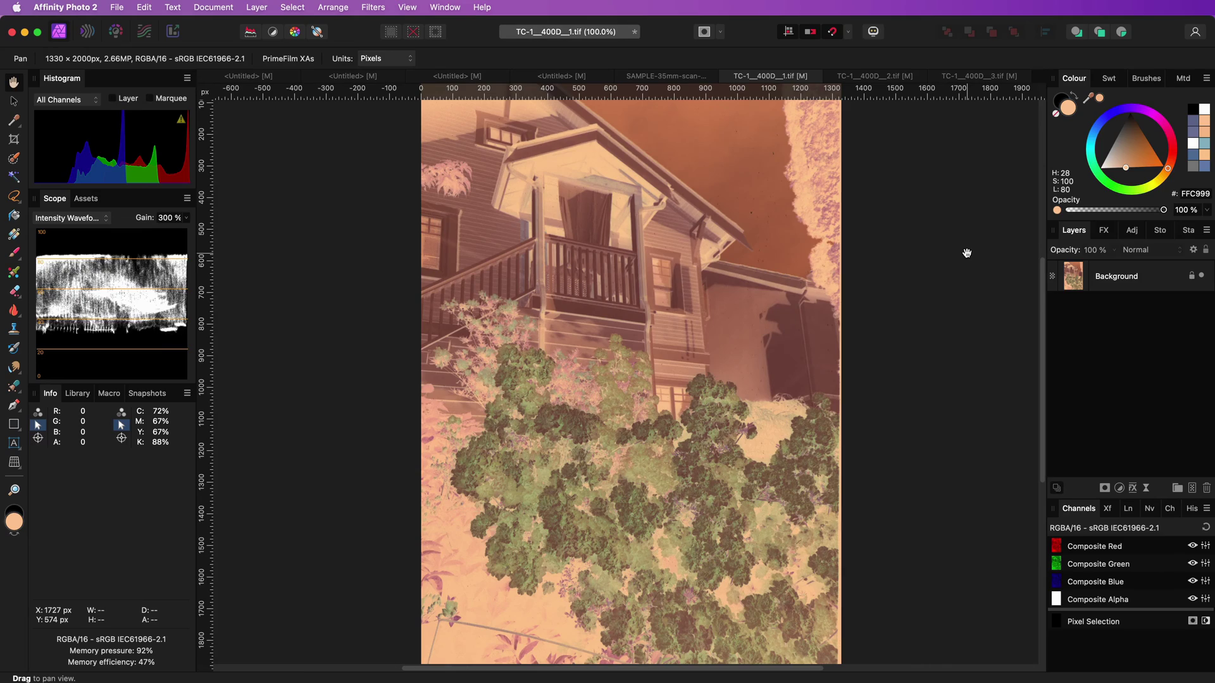
Step: Add an Invert adjustment layer above the Background to flip the orange negative
click(1119, 488)
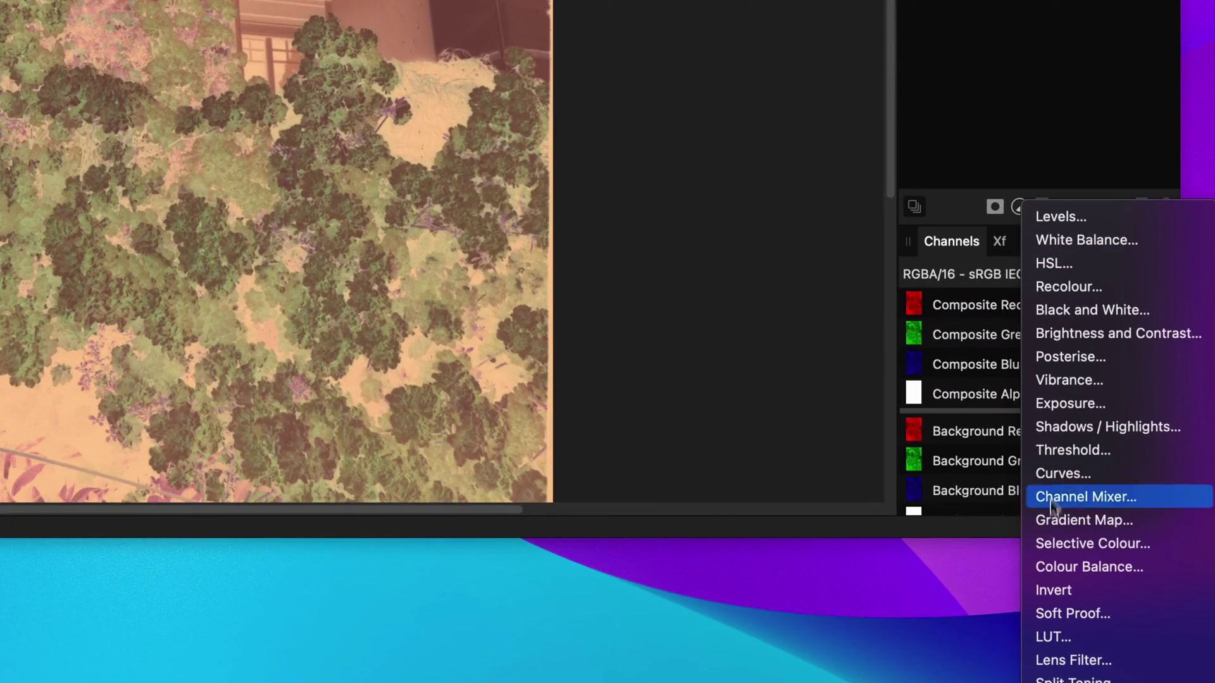
click(1069, 591)
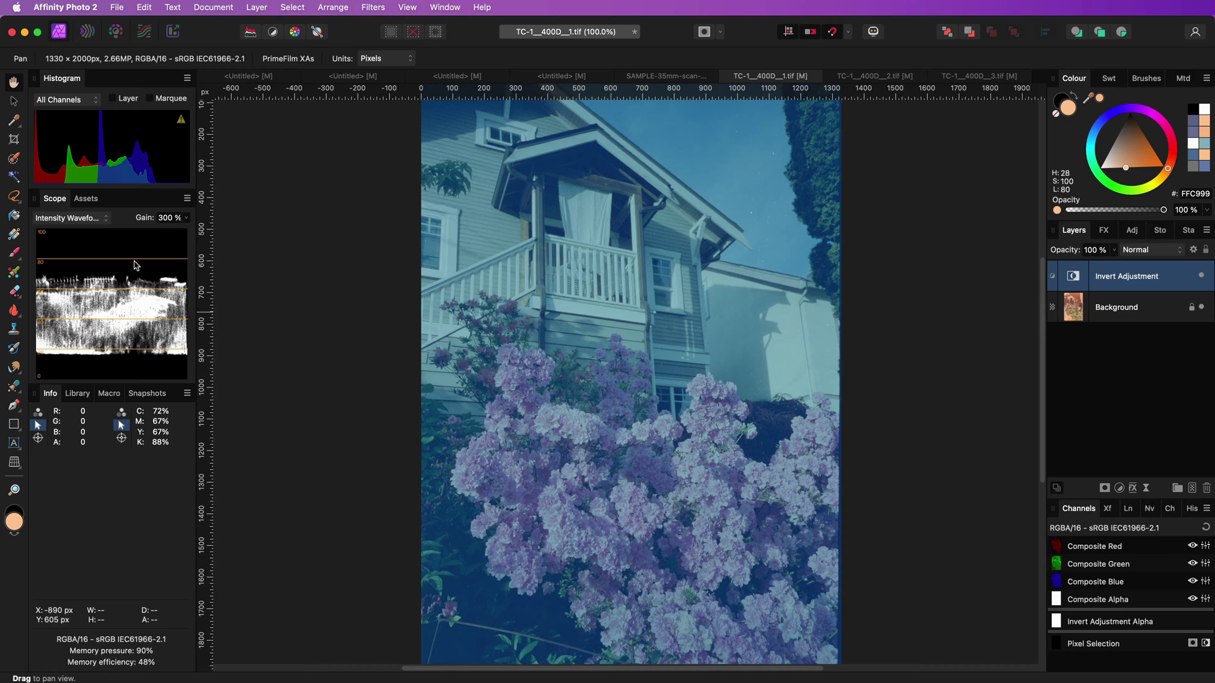
Step: Switch the Scope panel to RGB Parade and check the Window panel list
click(94, 222)
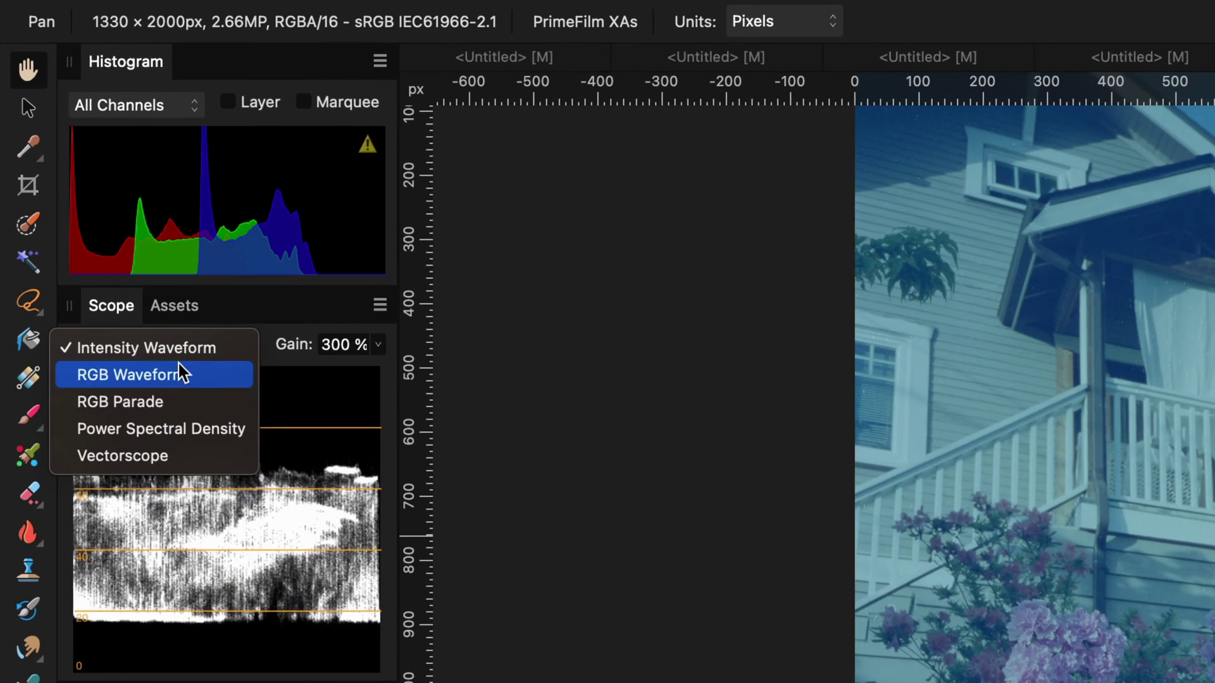
click(117, 295)
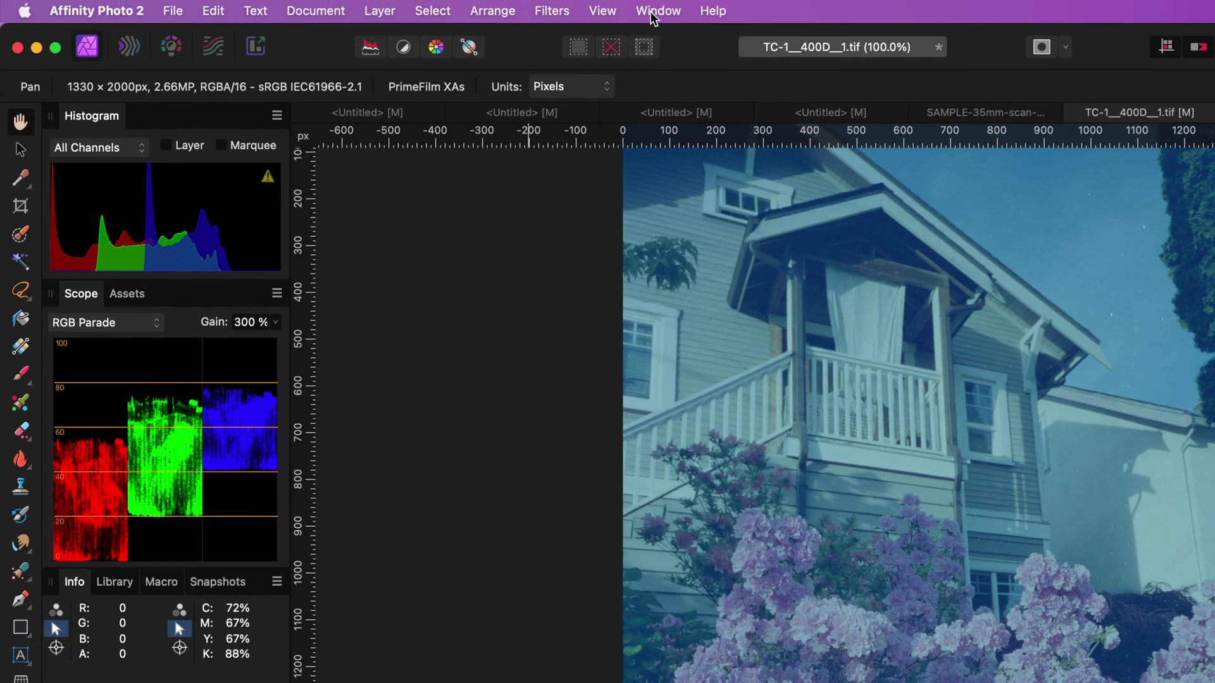
click(658, 10)
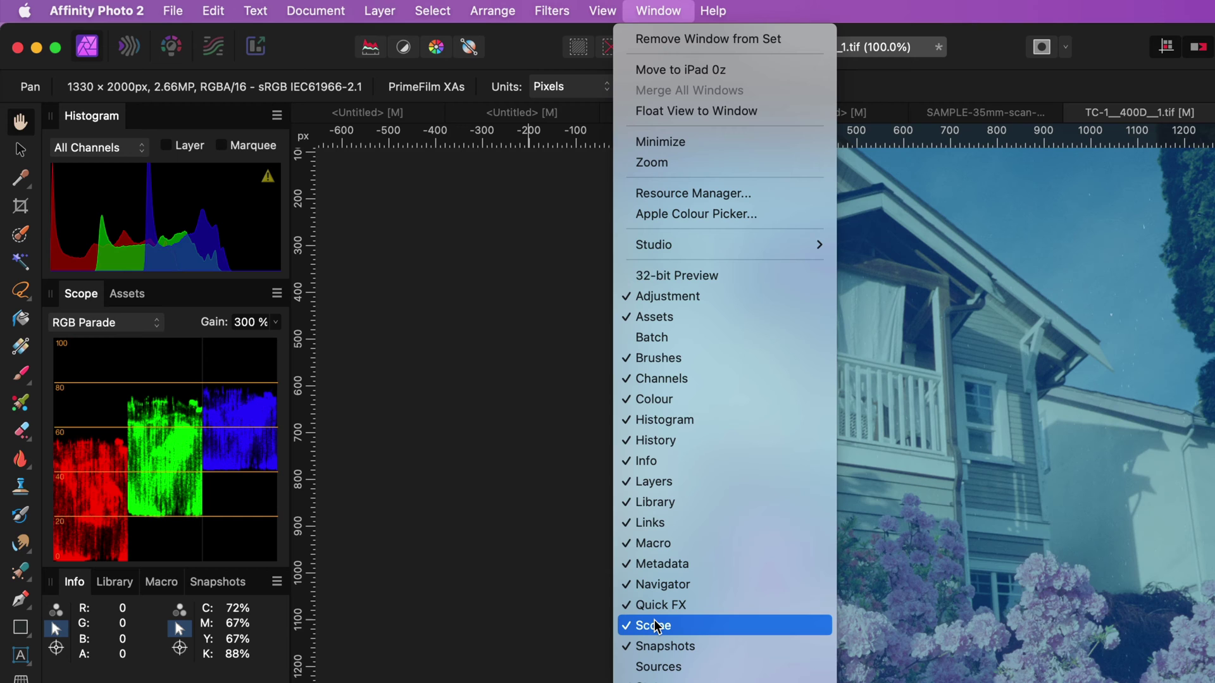
click(488, 618)
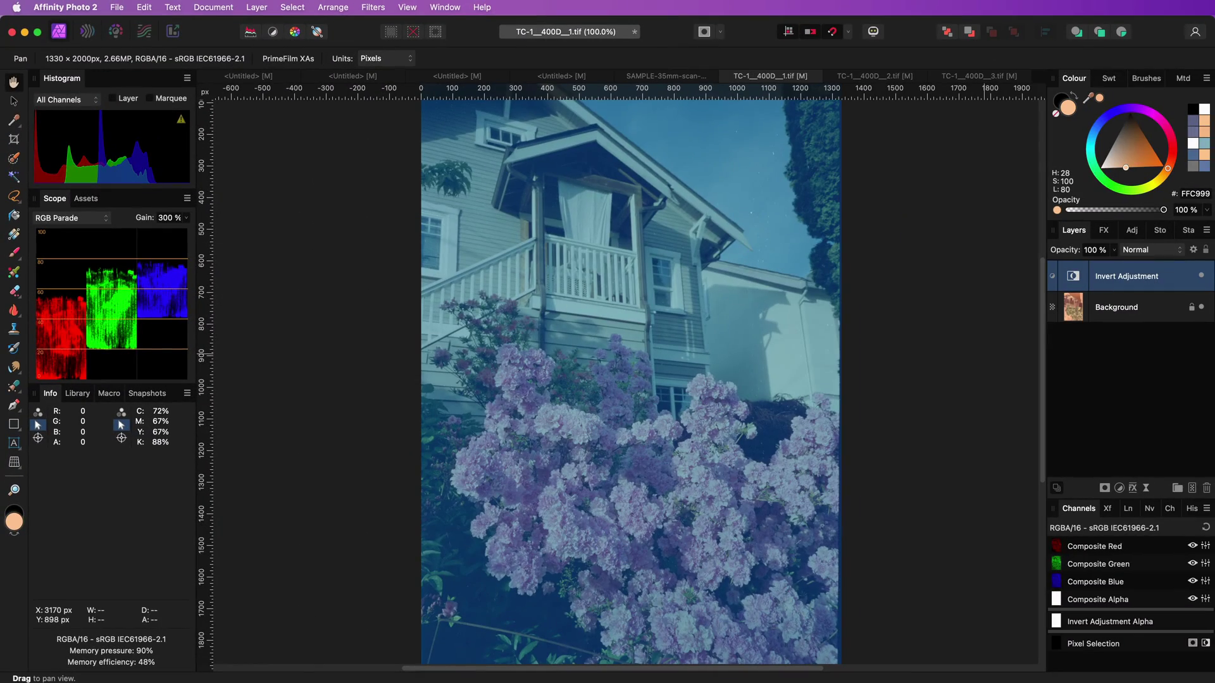
Step: Add a Curves adjustment and pull the Red channel's white point left to 0.587
click(1118, 487)
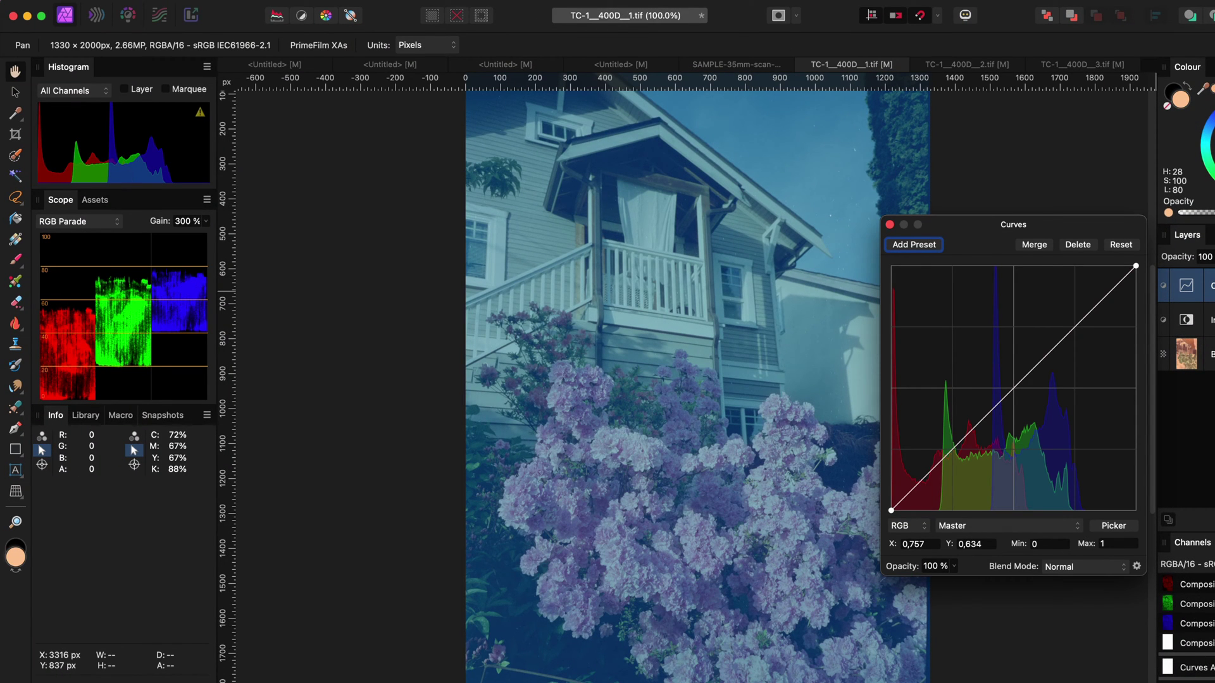
click(1011, 526)
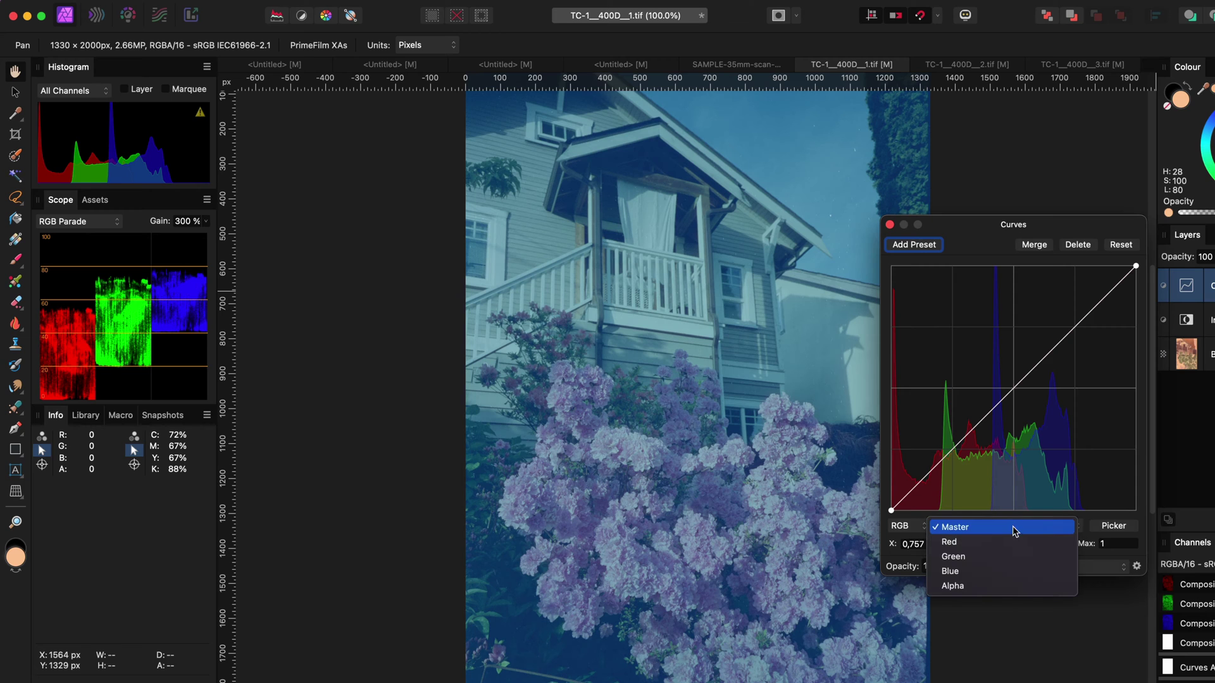
click(1012, 541)
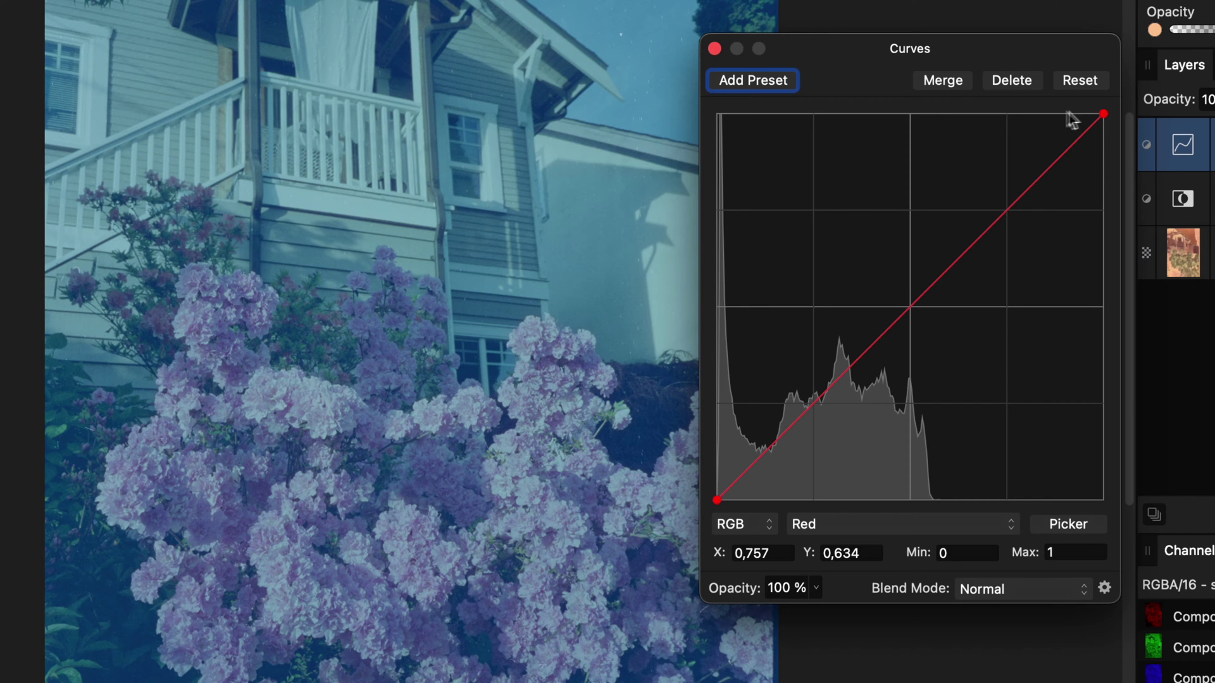
drag(1103, 115, 945, 109)
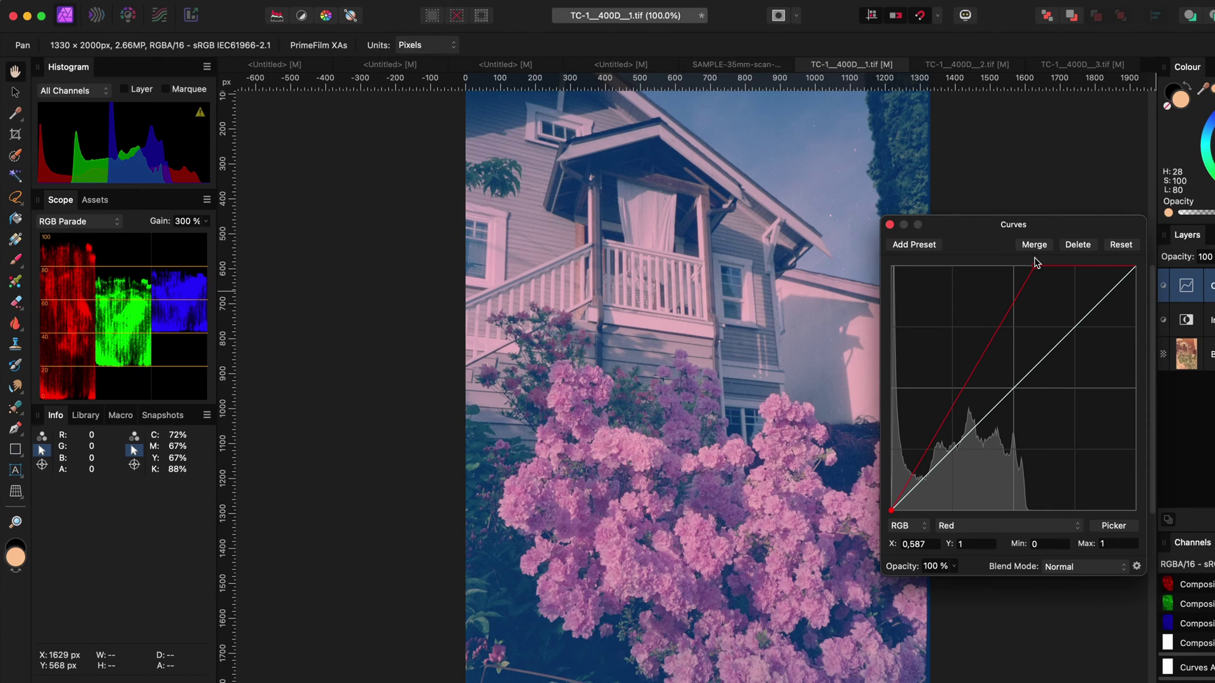
Step: Steepen the Green curve by moving its black point right and white point left
click(1039, 527)
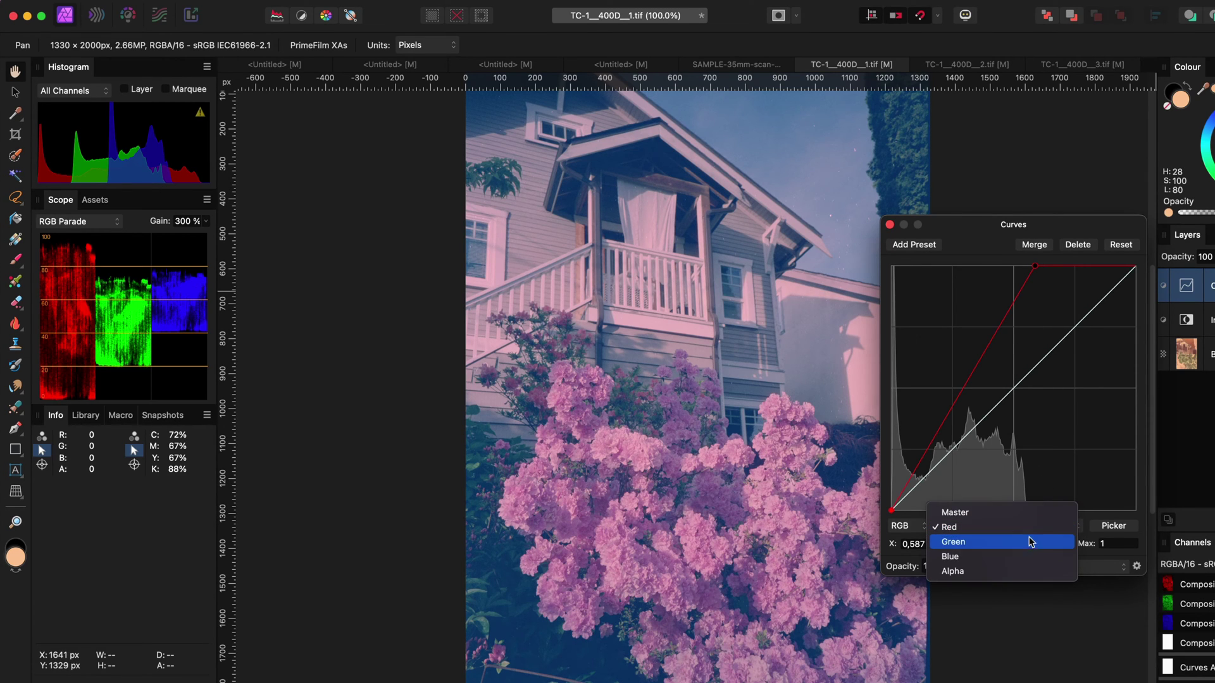
click(1031, 543)
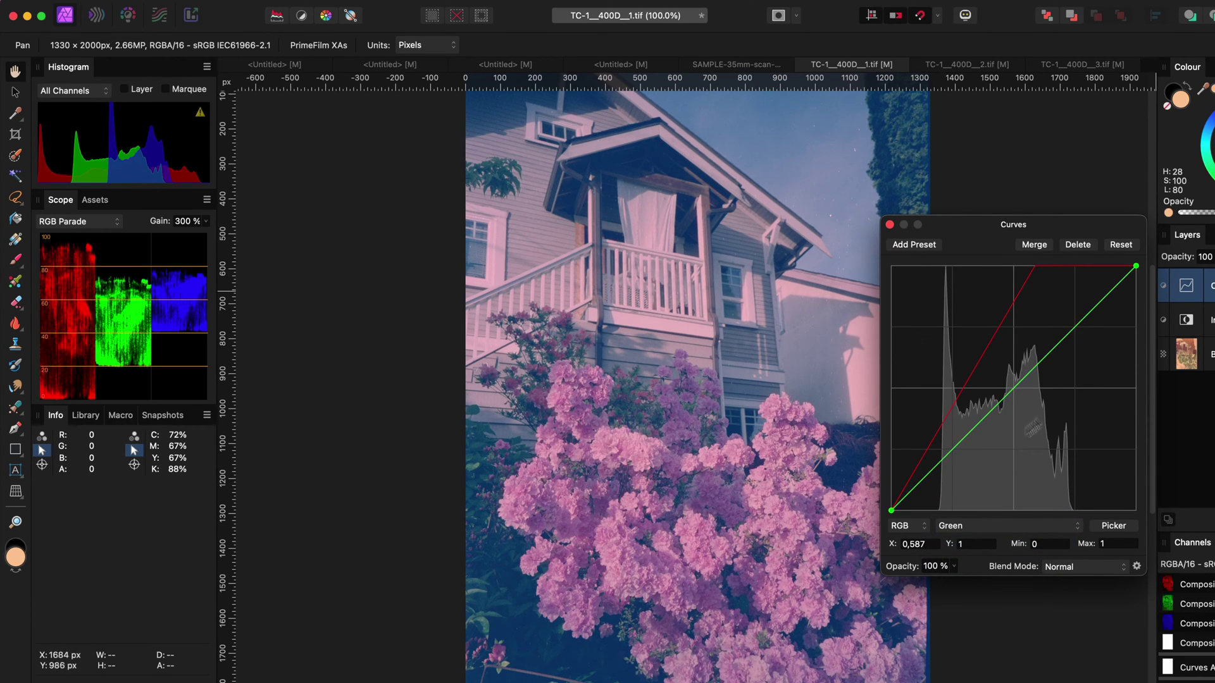
drag(892, 510, 935, 512)
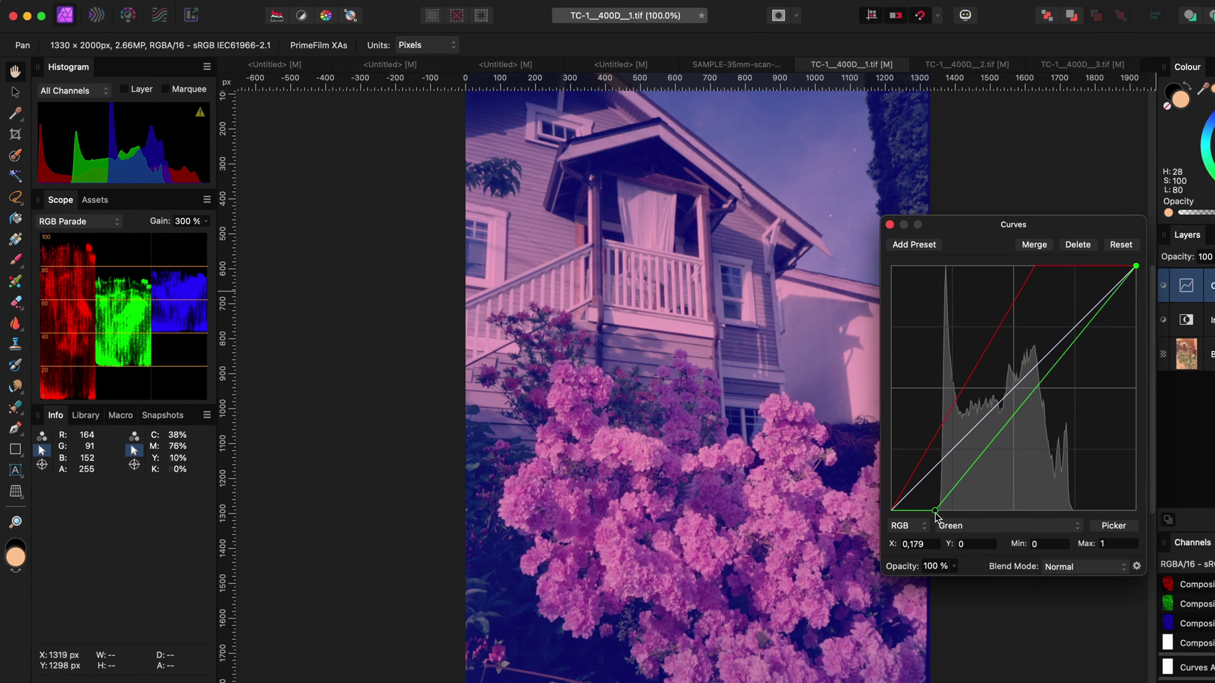
drag(1135, 265, 1076, 266)
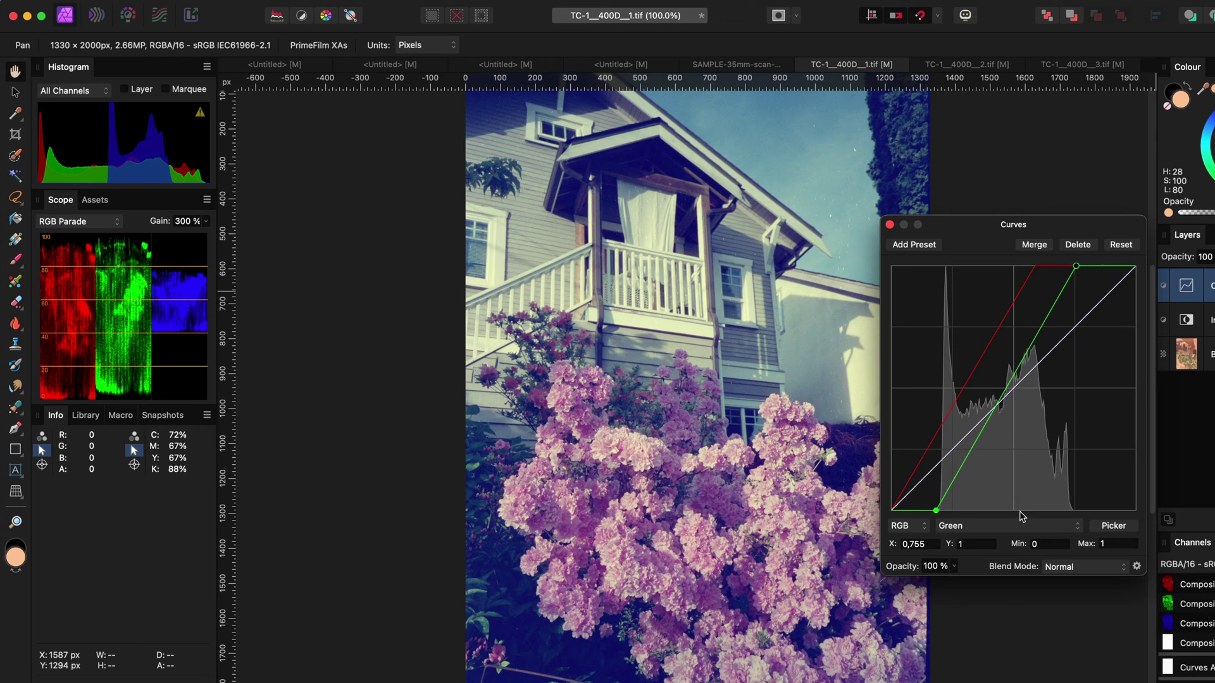
Step: Steepen the Blue curve the same way, fine-tune its white point, then return to Green
click(1014, 533)
click(1012, 542)
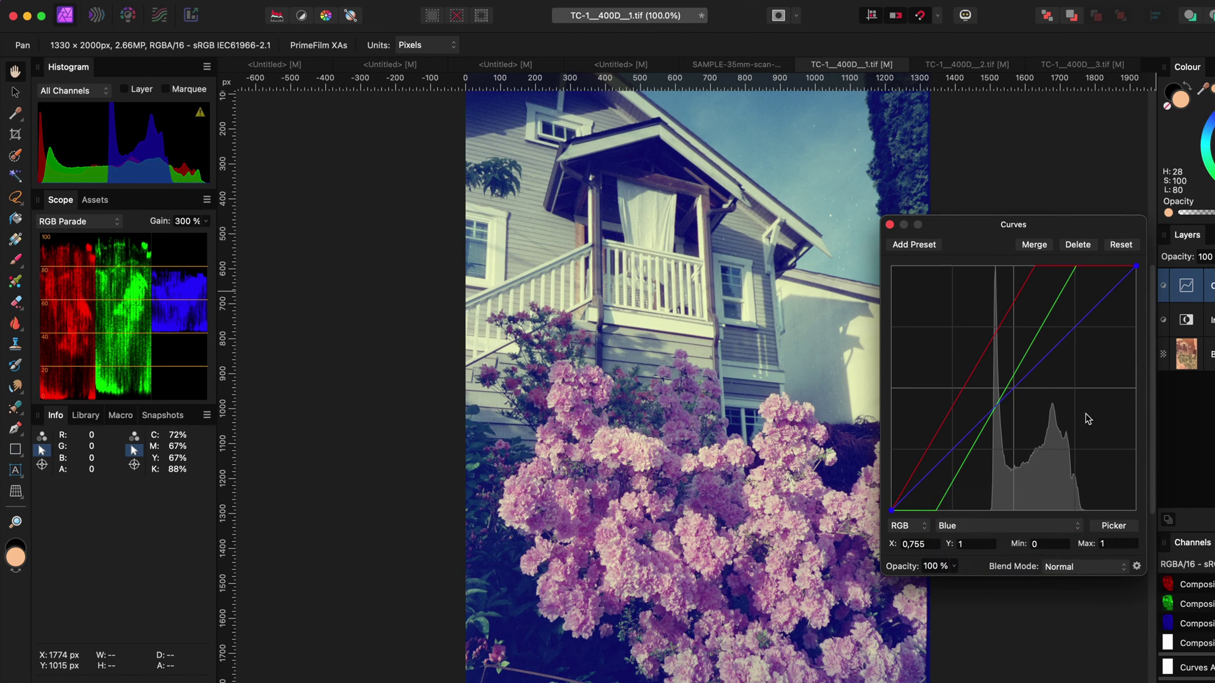
drag(892, 510, 988, 514)
drag(1135, 266, 1096, 269)
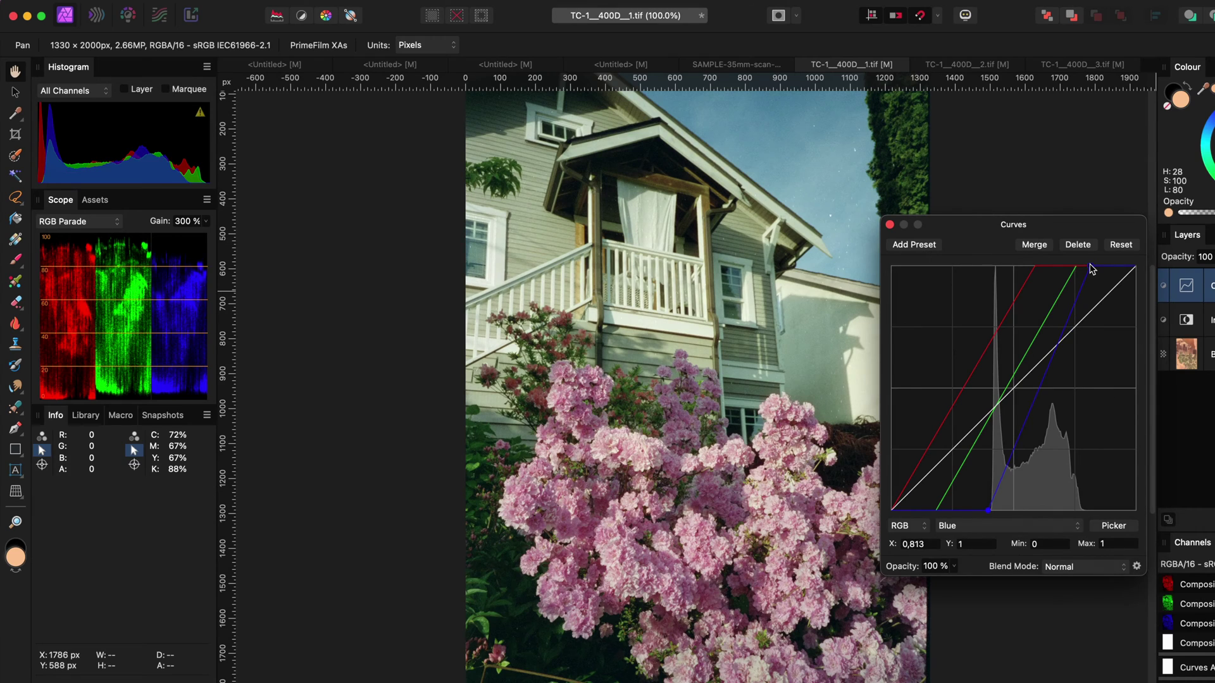
drag(1095, 267, 1090, 269)
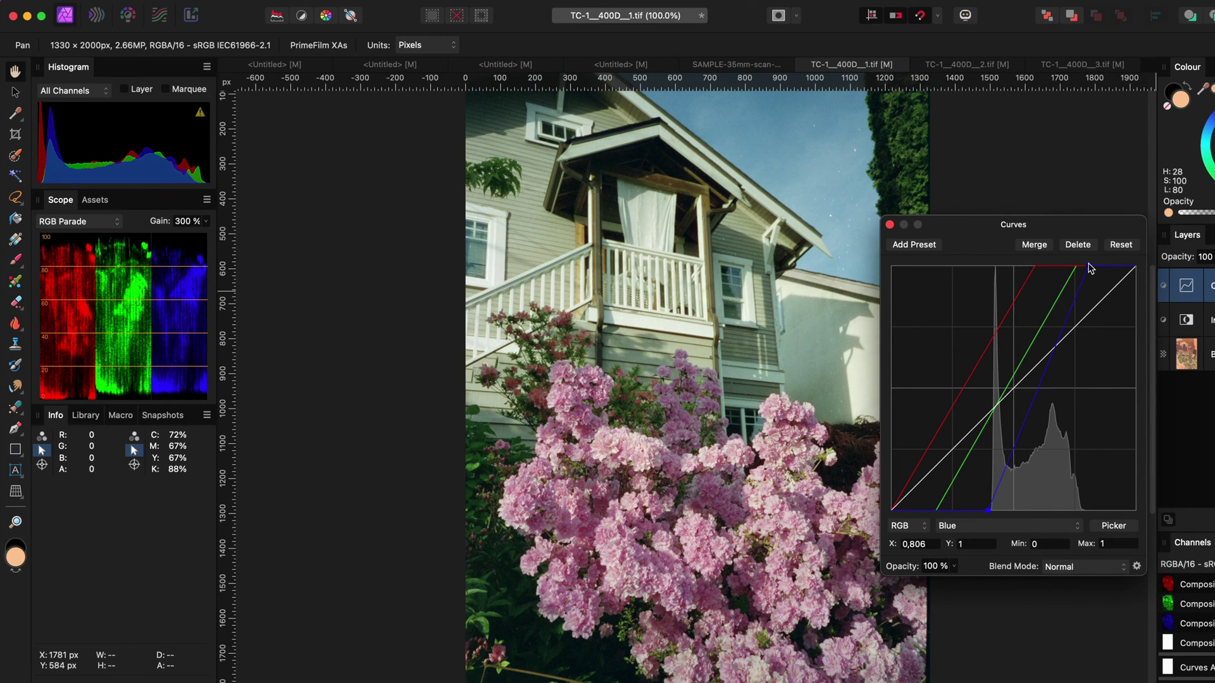
click(989, 509)
click(998, 525)
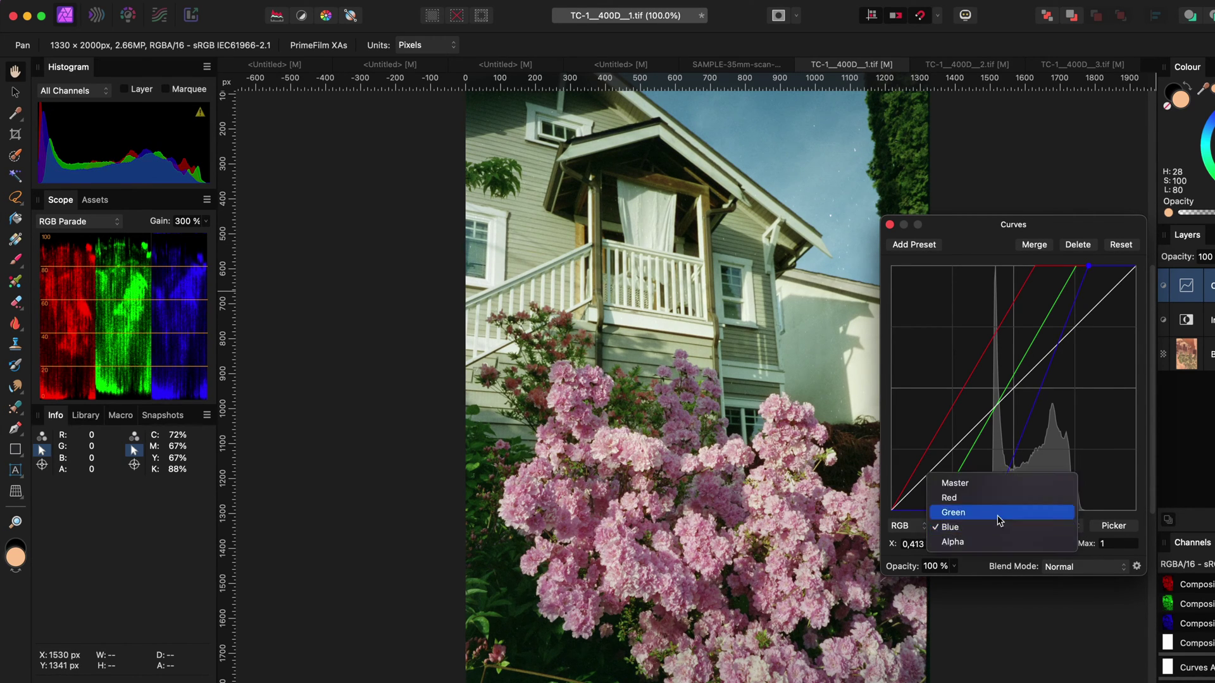
click(998, 514)
click(983, 526)
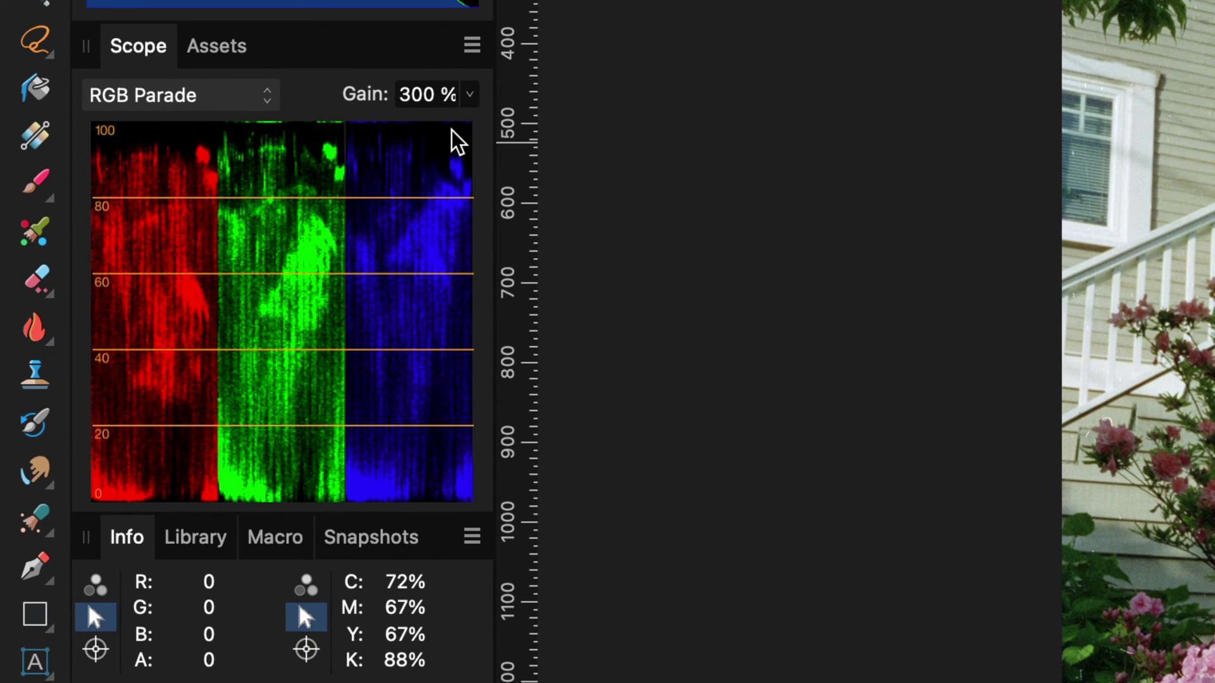
Step: Show the scope as RGB Waveform and nudge the Green curve's white point to 0.785
click(202, 98)
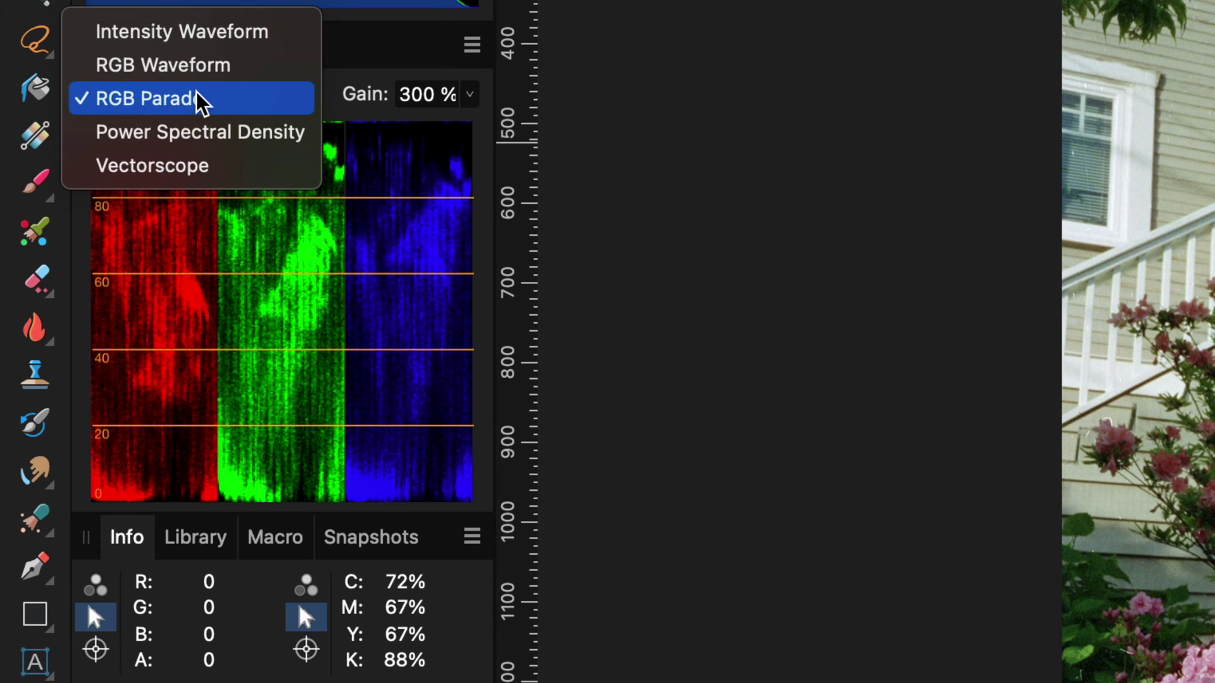
click(192, 70)
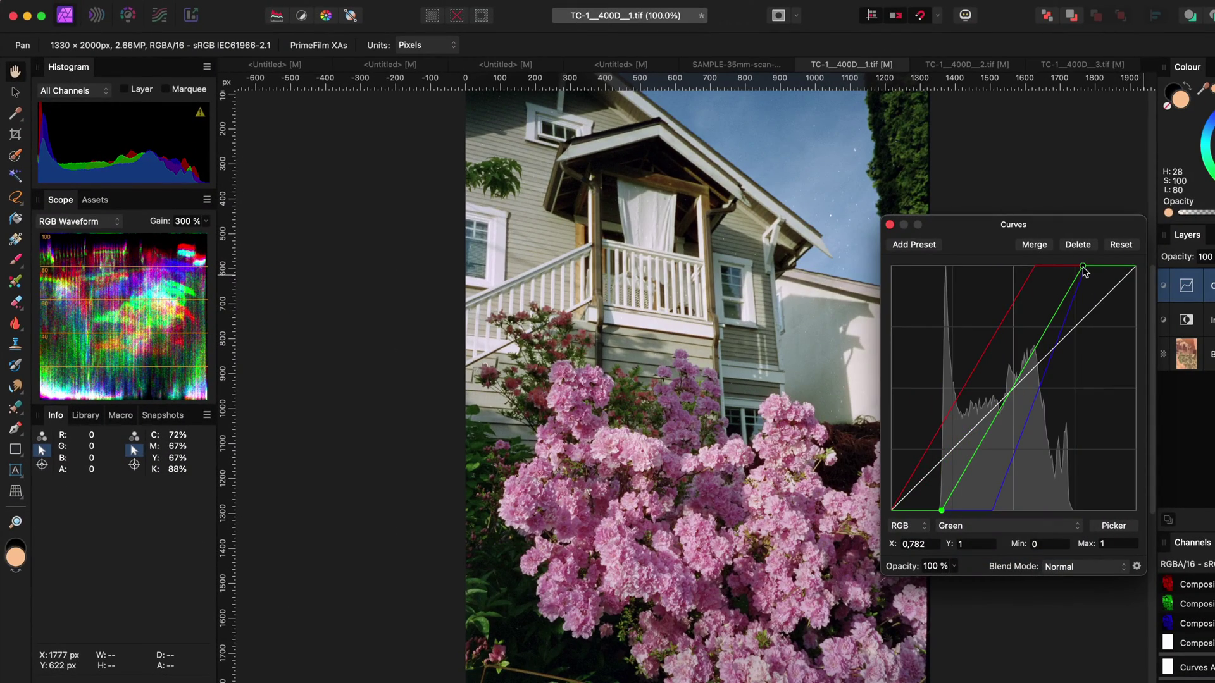
drag(1087, 268, 1083, 270)
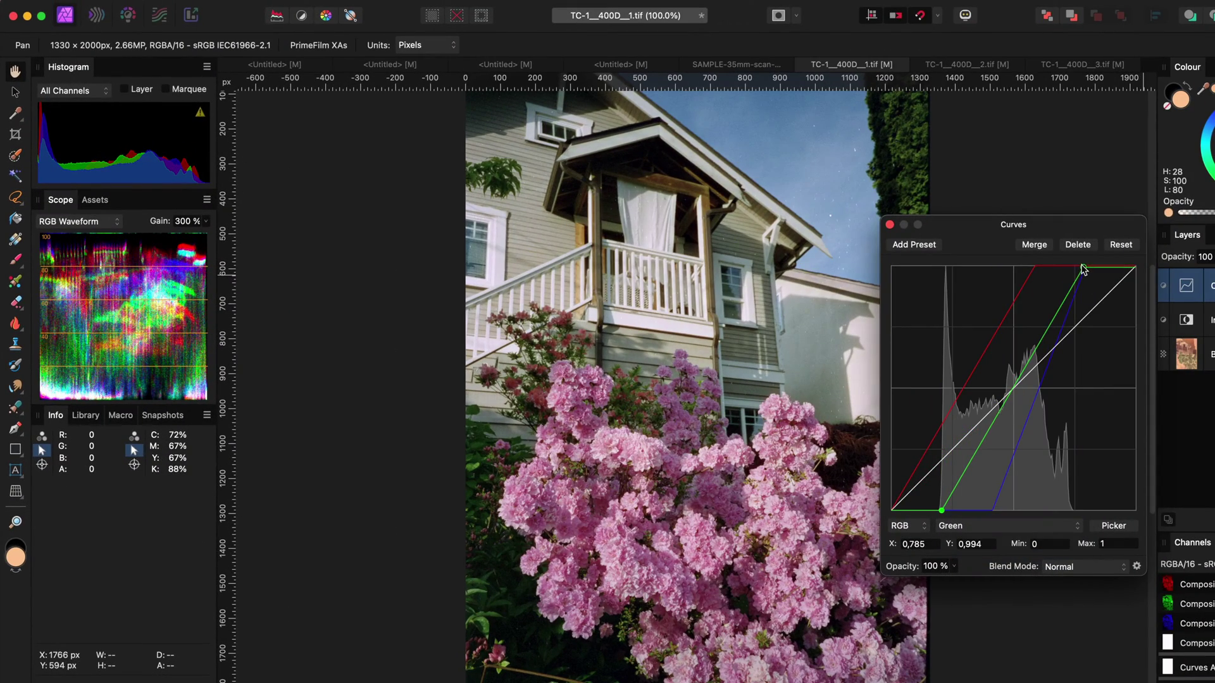
click(1084, 268)
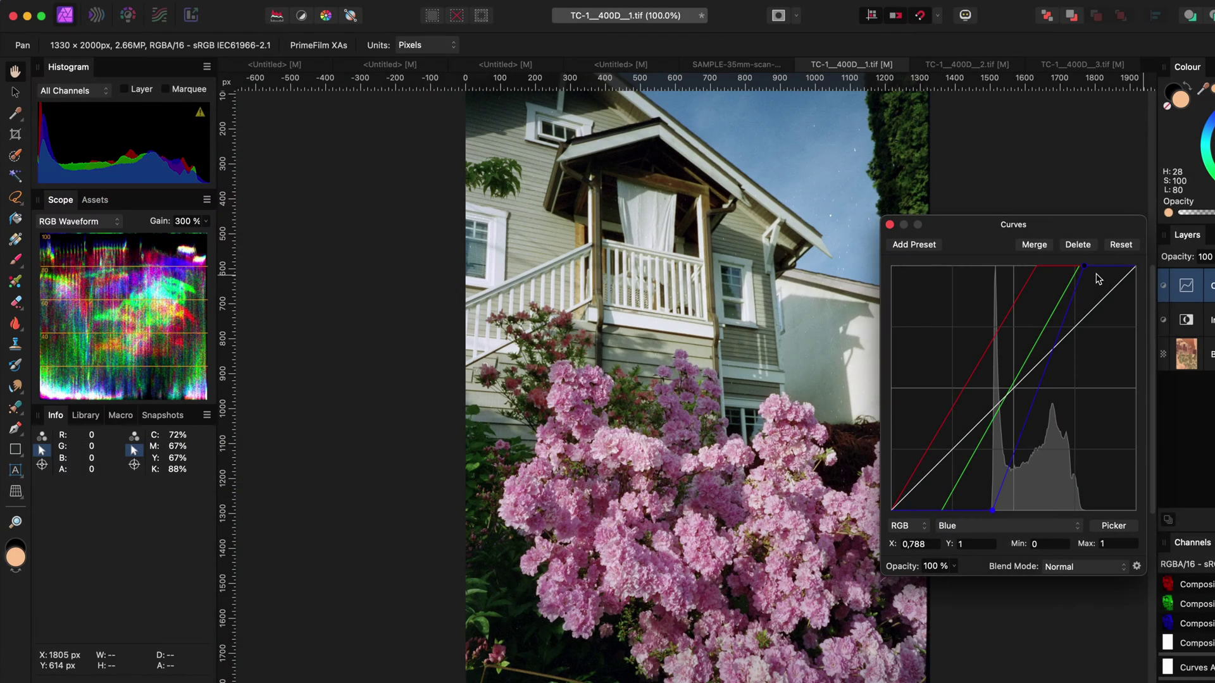
Step: Close the Curves settings and add a Selective Colour adjustment layer
click(889, 224)
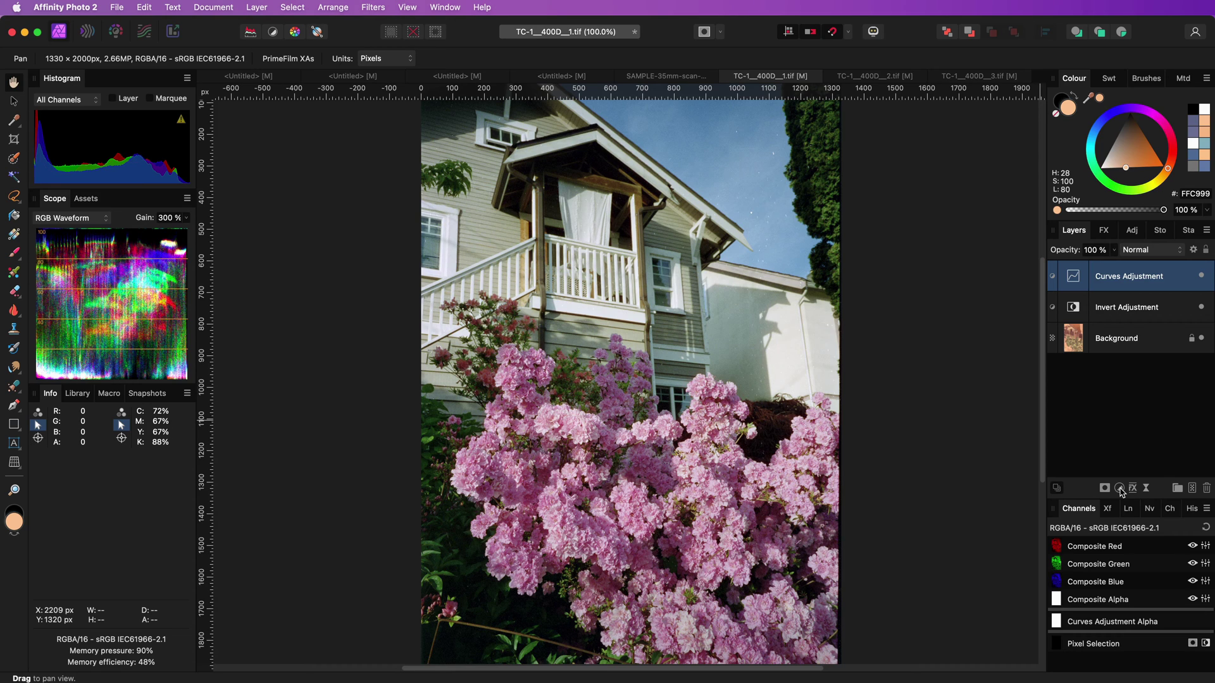
click(1118, 488)
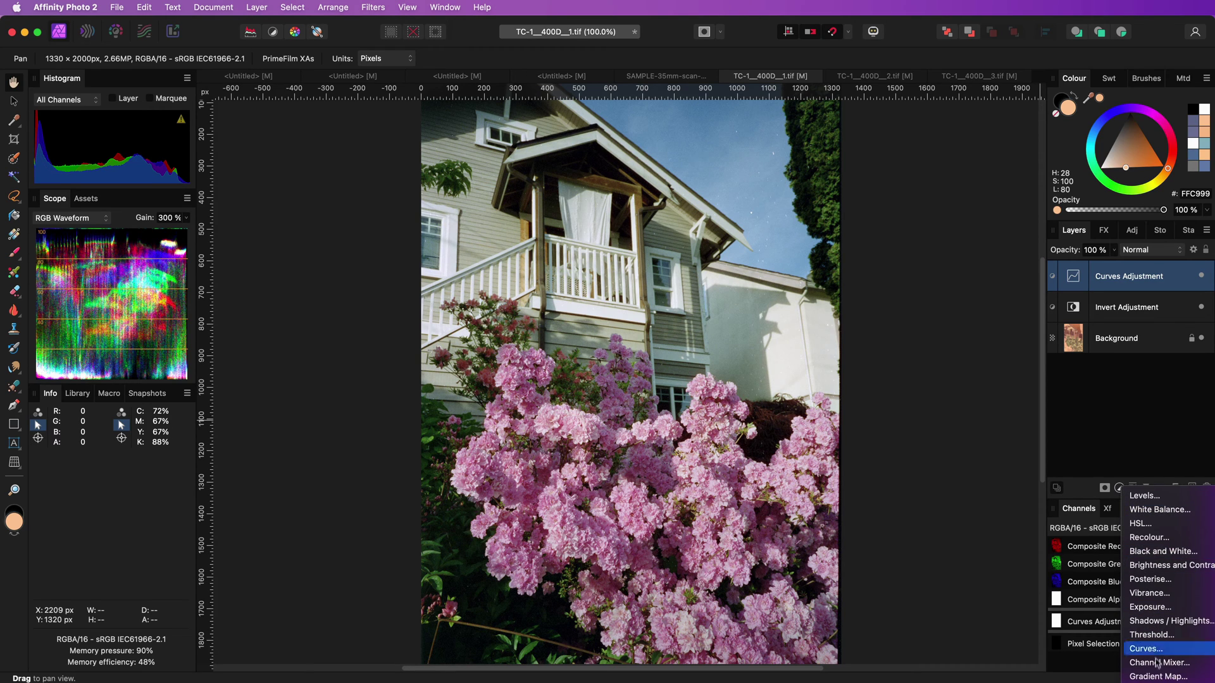
click(1157, 676)
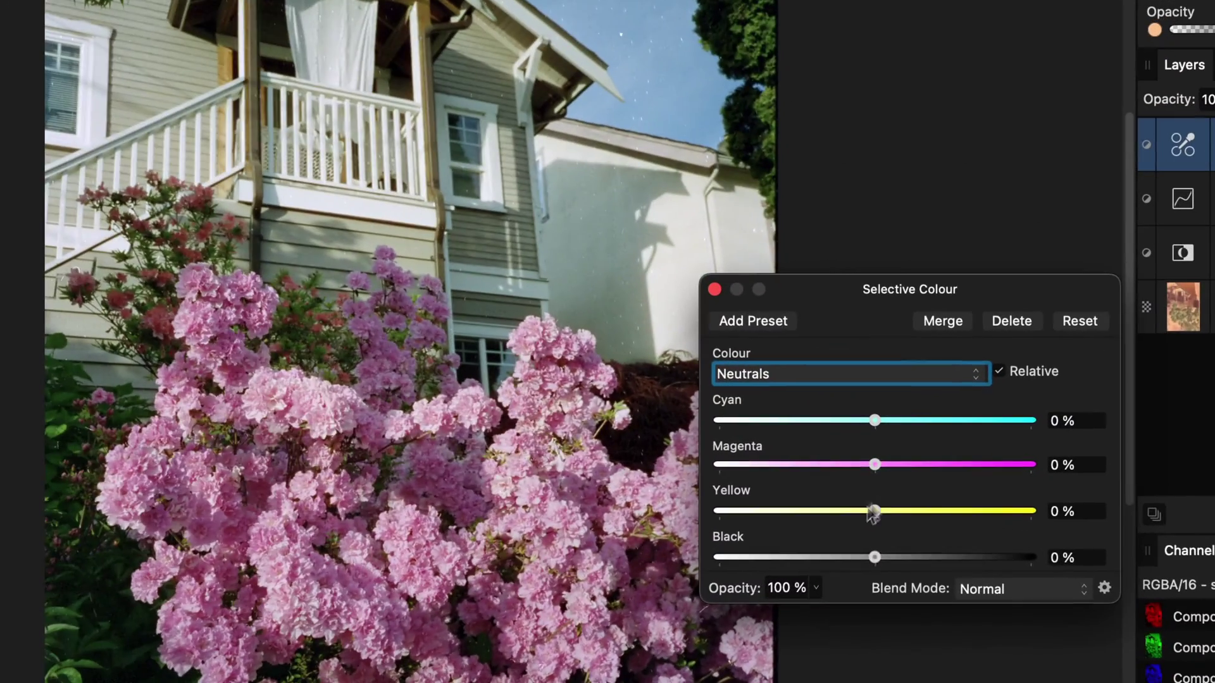
Step: Set the Neutrals to Cyan −20%, Magenta 11%, Yellow −20% and Black 6%
mouse_move(874, 556)
mouse_down()
mouse_move(894, 556)
mouse_move(883, 556)
mouse_up()
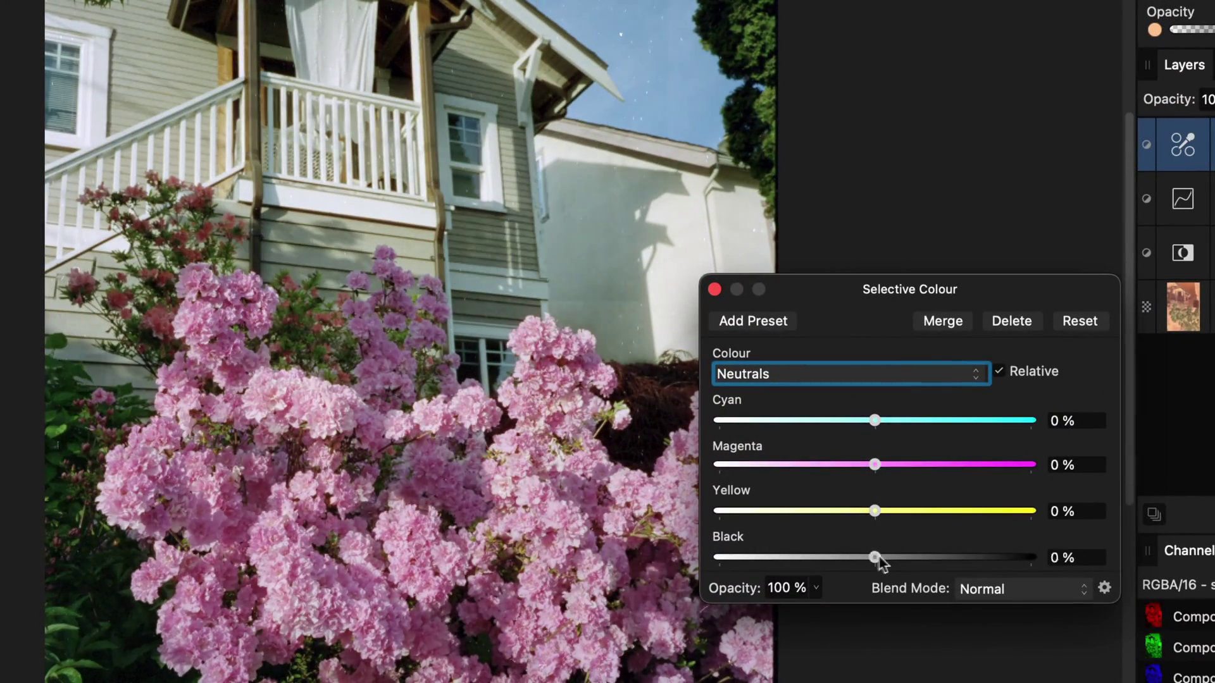
drag(875, 511, 846, 510)
drag(874, 464, 892, 464)
drag(875, 420, 843, 420)
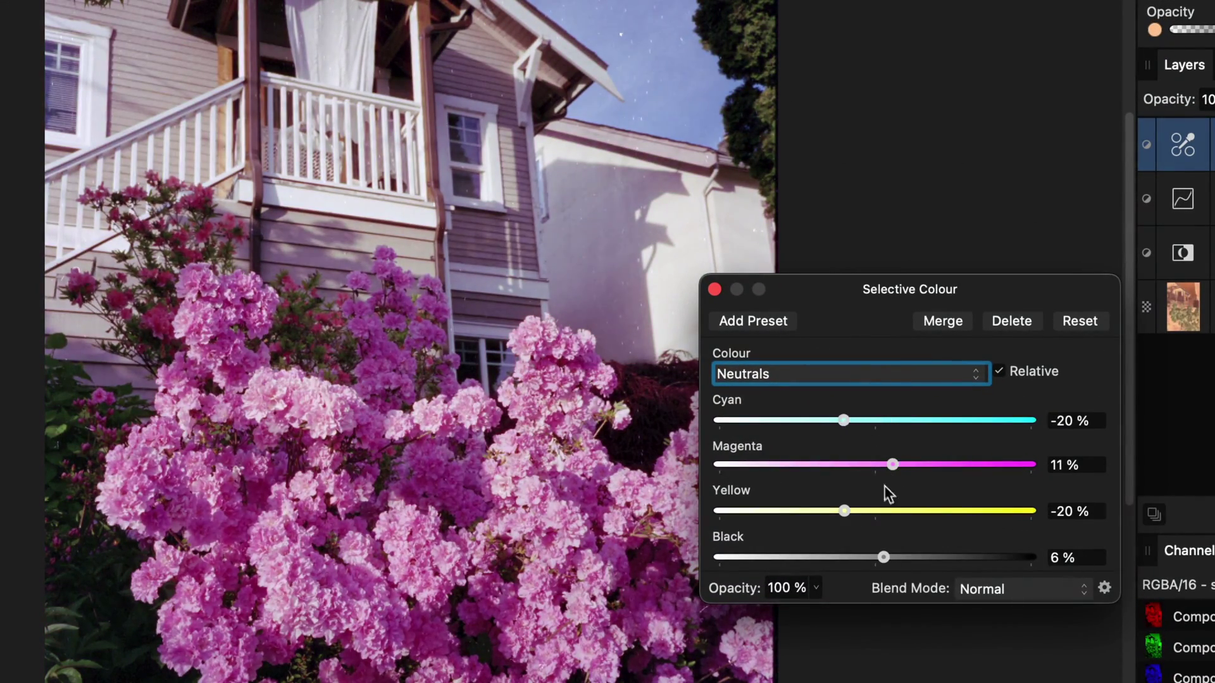
drag(892, 465, 873, 464)
drag(843, 421, 833, 420)
drag(873, 464, 870, 464)
drag(883, 556, 893, 557)
drag(844, 510, 858, 510)
click(714, 289)
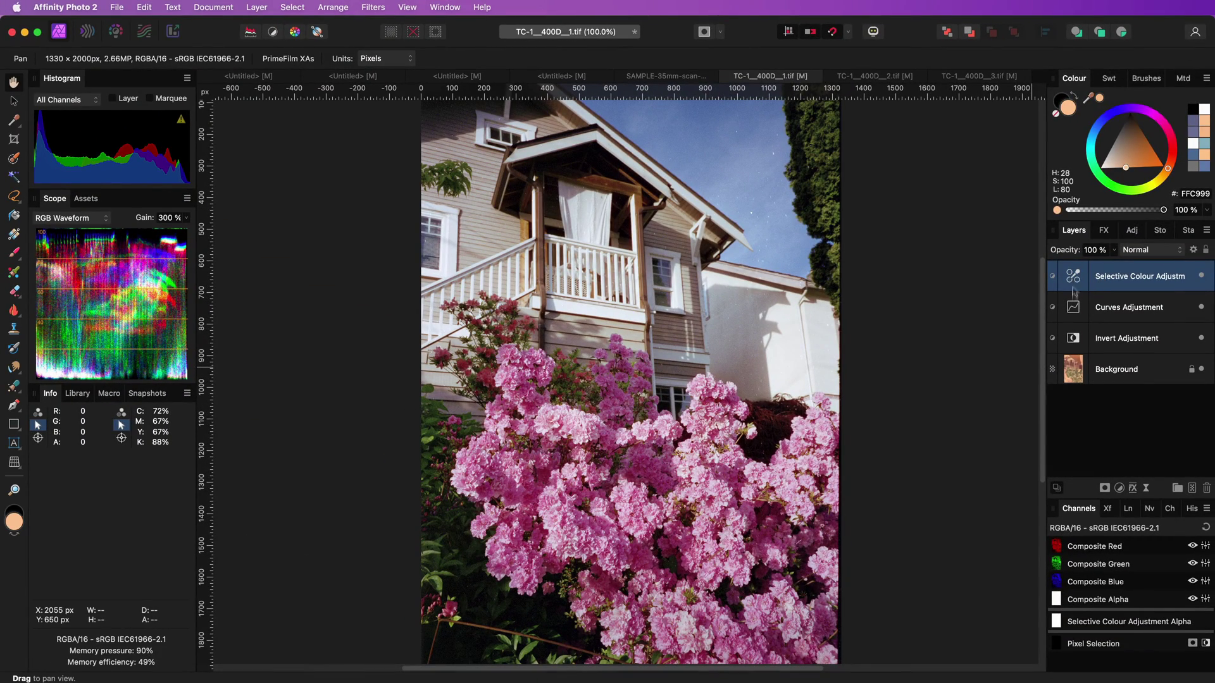
Step: Move Selective Colour below the Background, delete Curves and Invert, and add a new Curves adjustment
drag(1073, 292, 1080, 383)
click(1139, 288)
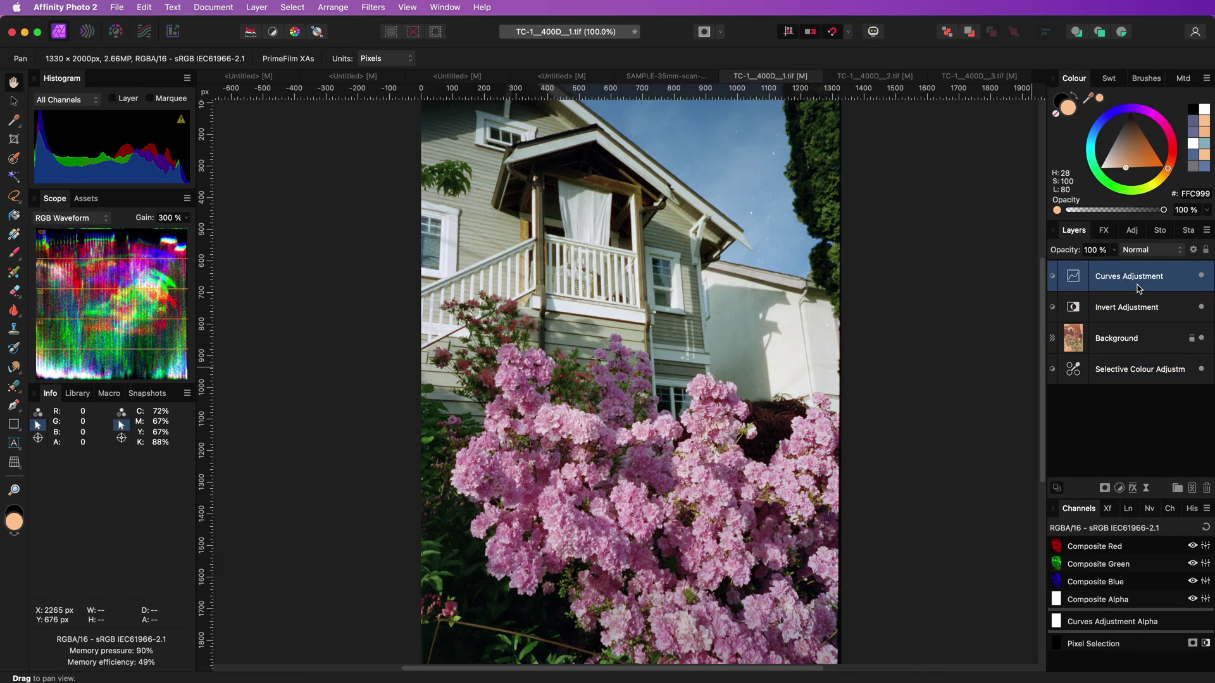
key(Delete)
key(Delete)
click(1119, 487)
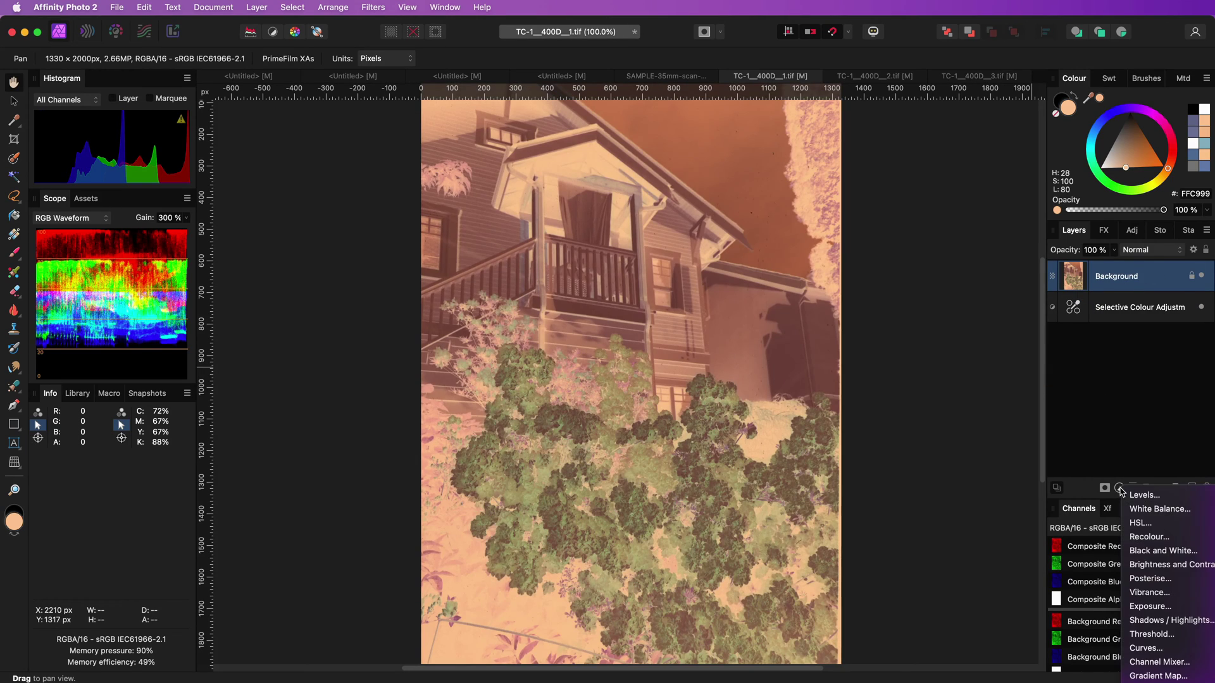
click(1145, 648)
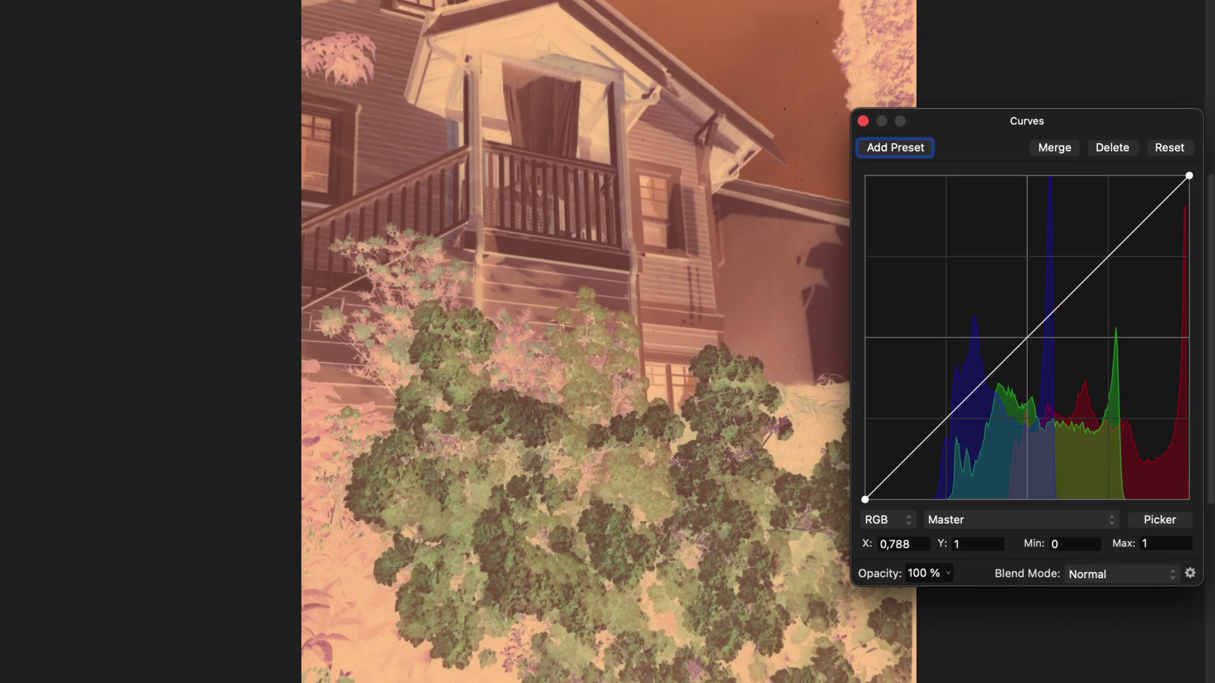
Step: Invert the Red, Green and Blue curves by swapping their black and white points
click(987, 519)
click(995, 537)
drag(864, 500, 999, 168)
click(987, 519)
click(1009, 540)
drag(864, 499, 1126, 500)
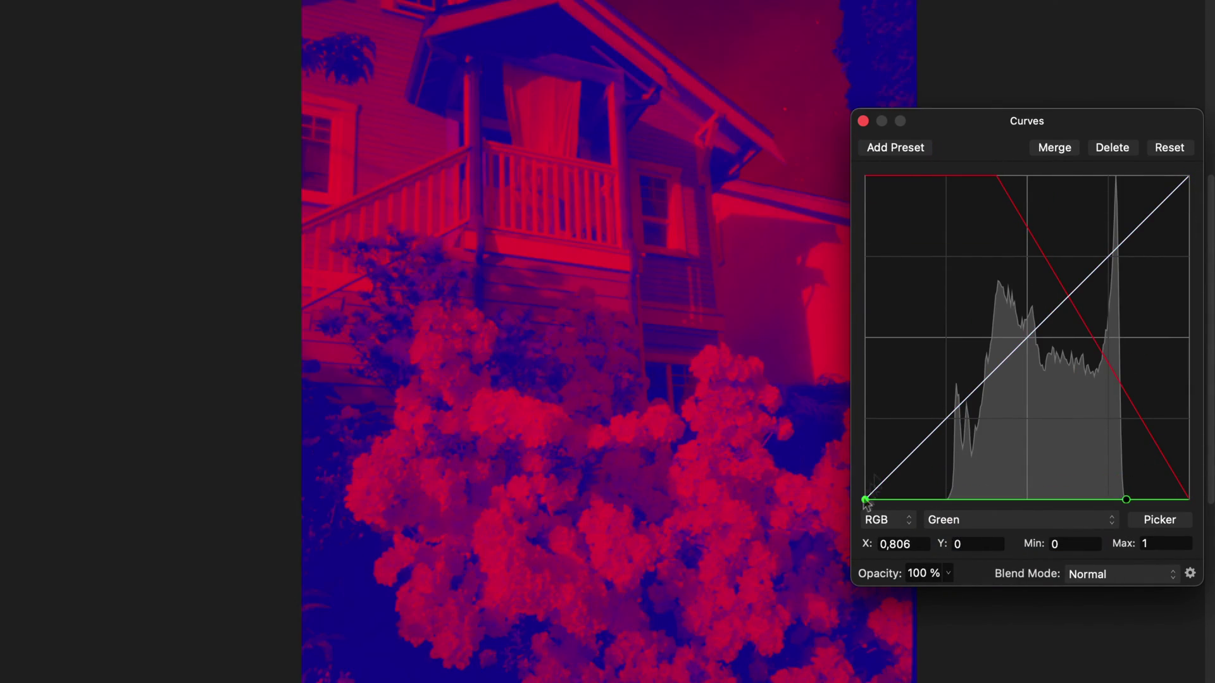
drag(1188, 176, 945, 172)
click(987, 519)
click(1022, 543)
drag(865, 500, 1060, 499)
drag(1189, 176, 931, 175)
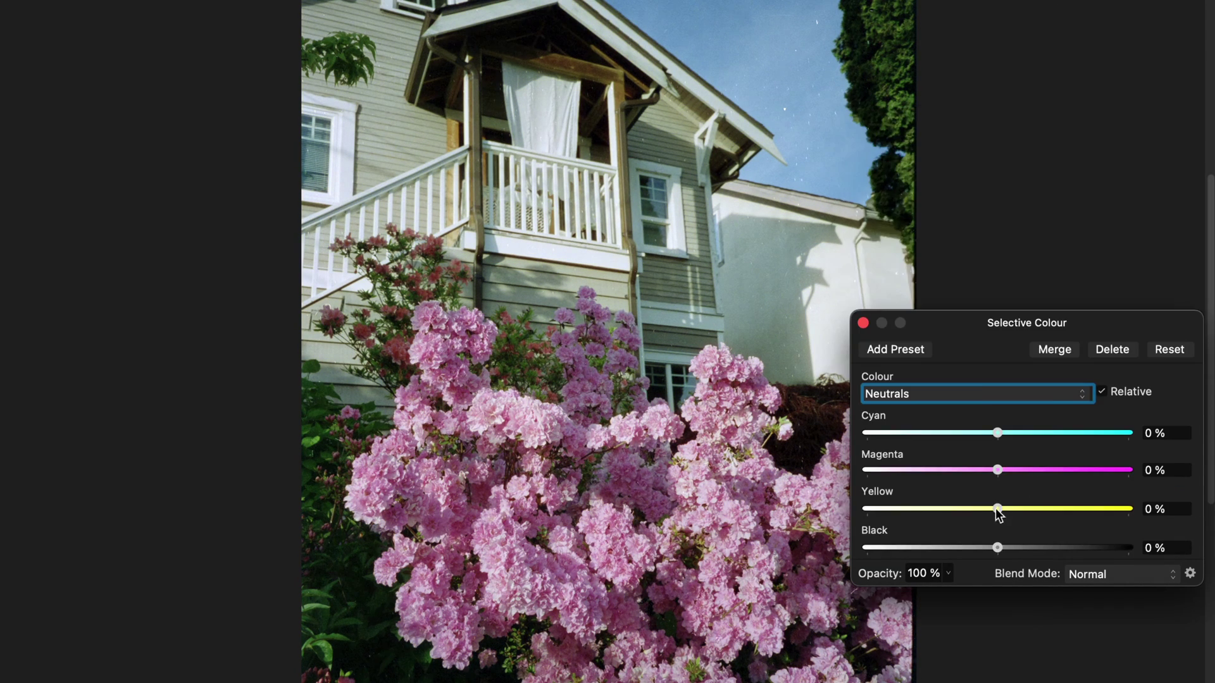
Step: Tune the Neutrals to Cyan −24%, Magenta −12%, Yellow −4%, Black 15%, and select the Curves layer too
drag(998, 508, 973, 509)
drag(997, 469, 997, 509)
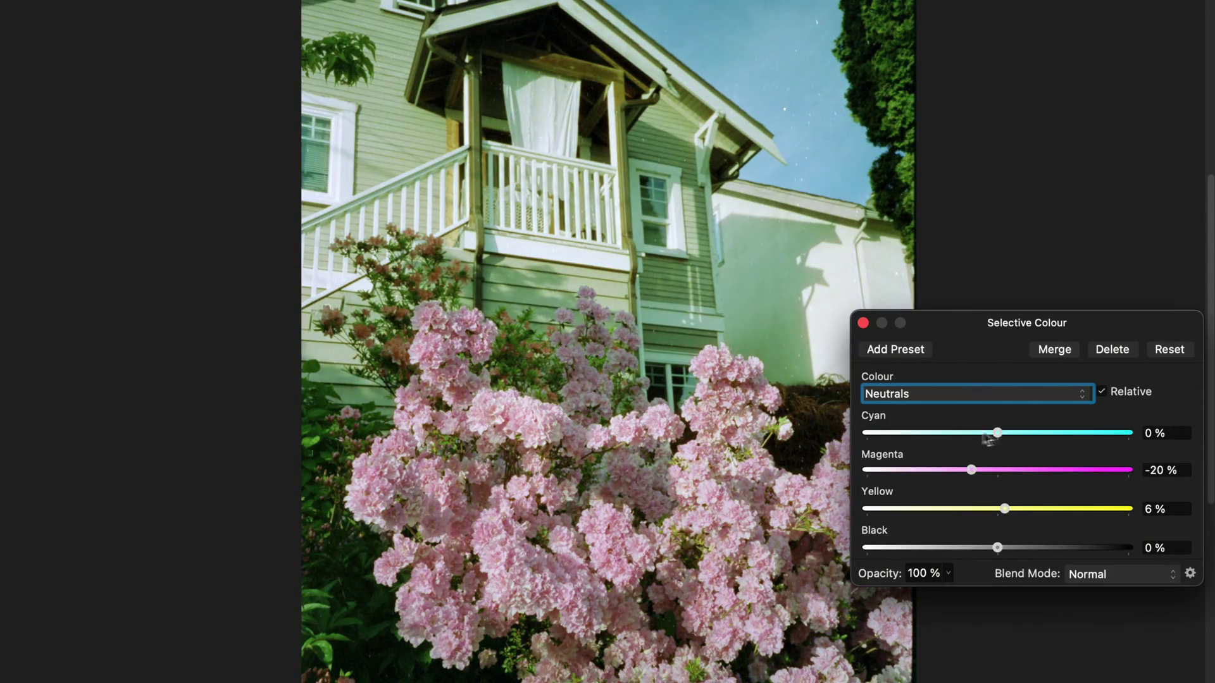
mouse_move(997, 432)
mouse_down()
mouse_move(954, 433)
mouse_move(997, 432)
mouse_up()
drag(970, 469, 997, 470)
drag(997, 548, 997, 509)
drag(997, 469, 981, 469)
drag(997, 432, 966, 433)
drag(982, 548, 1016, 548)
drag(997, 509, 992, 509)
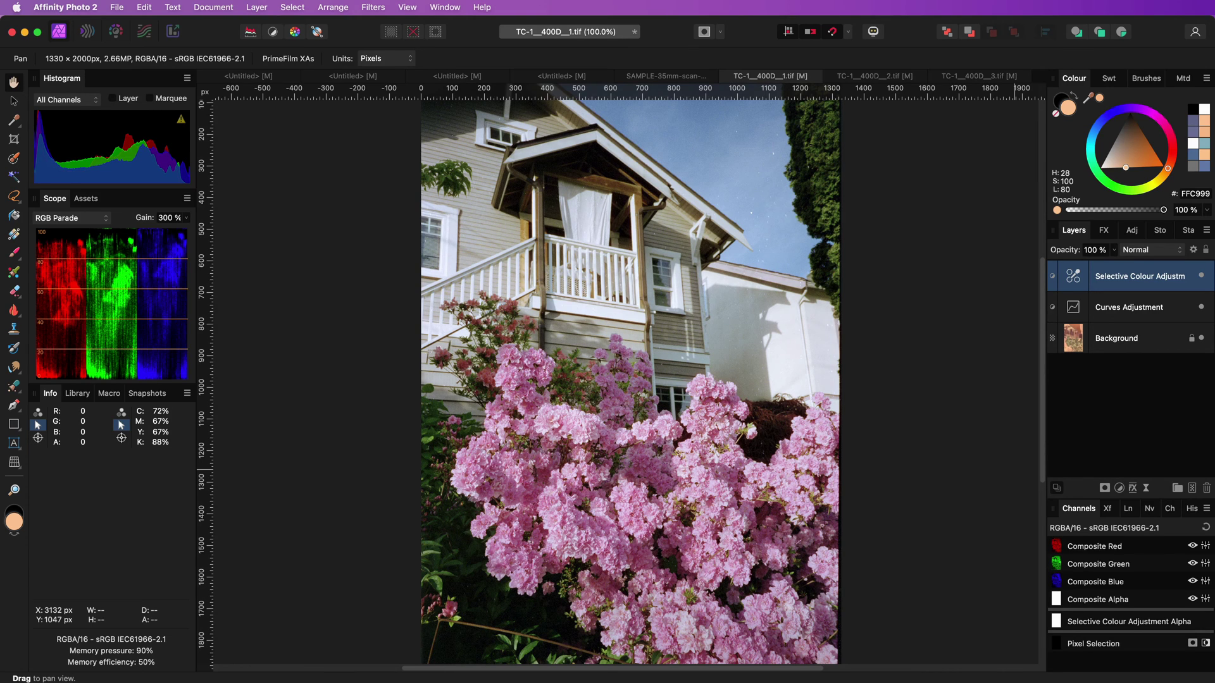
shift+click(1145, 309)
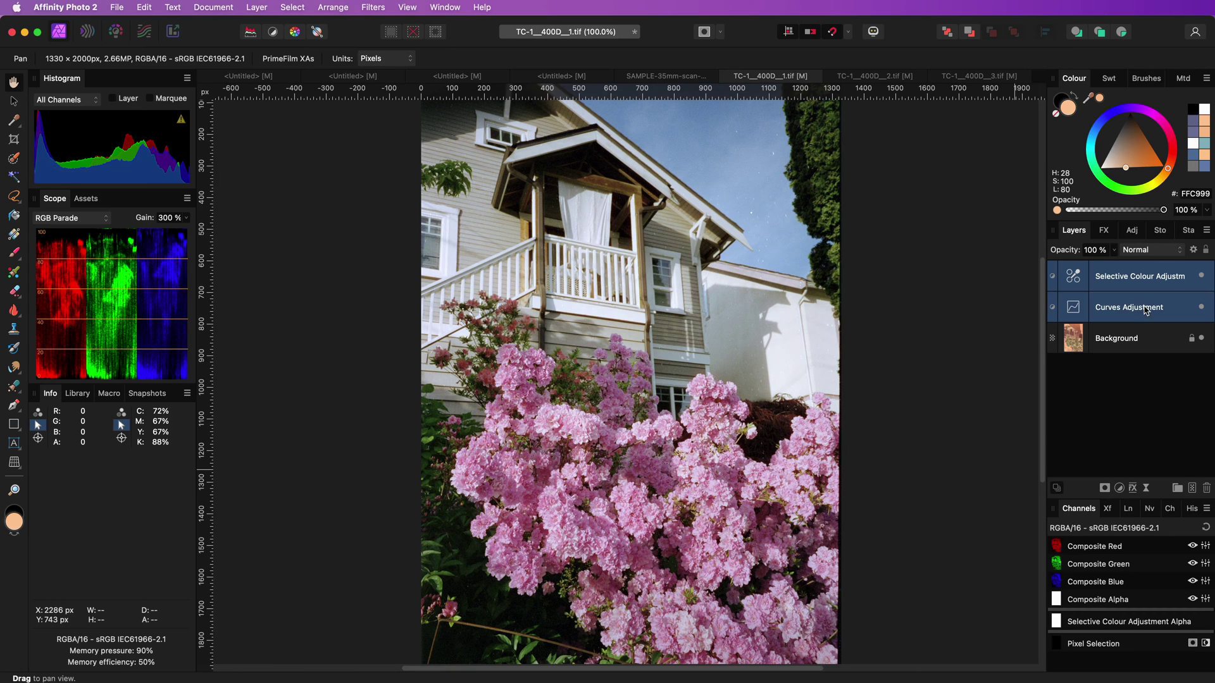
Step: Copy the Curves and Selective Colour layers onto scans TC-1_400D_2.tif and TC-1_400D_3.tif, then return to the house
right_click(1118, 304)
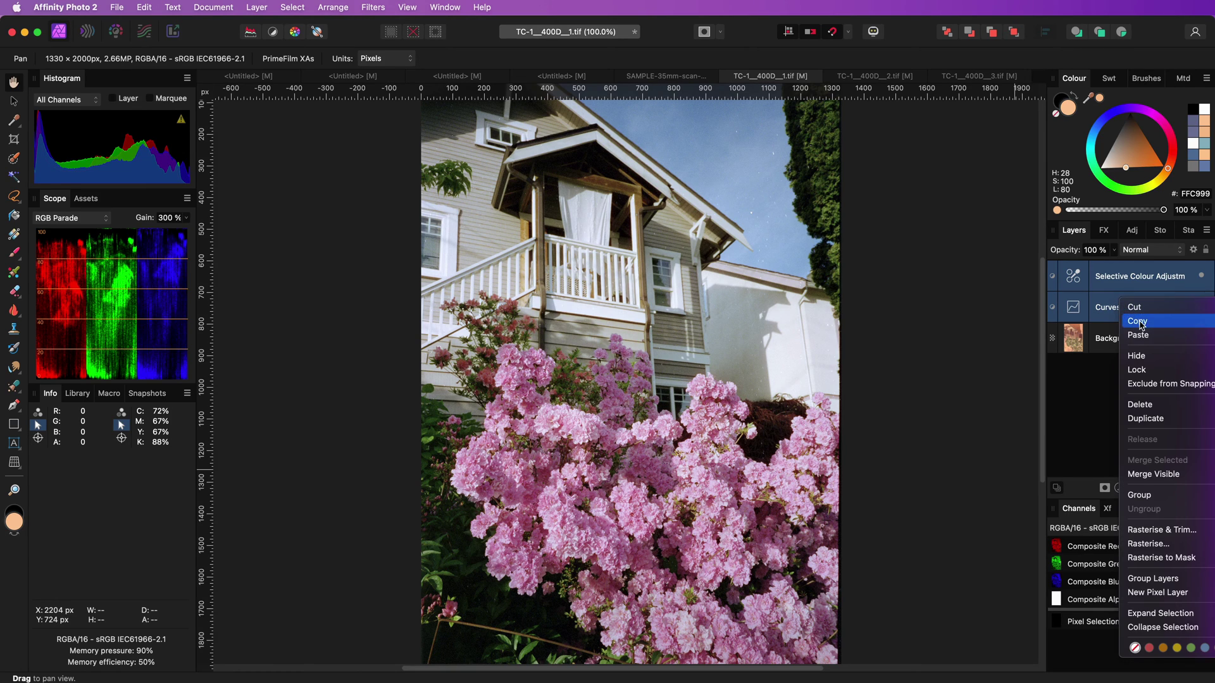
click(977, 289)
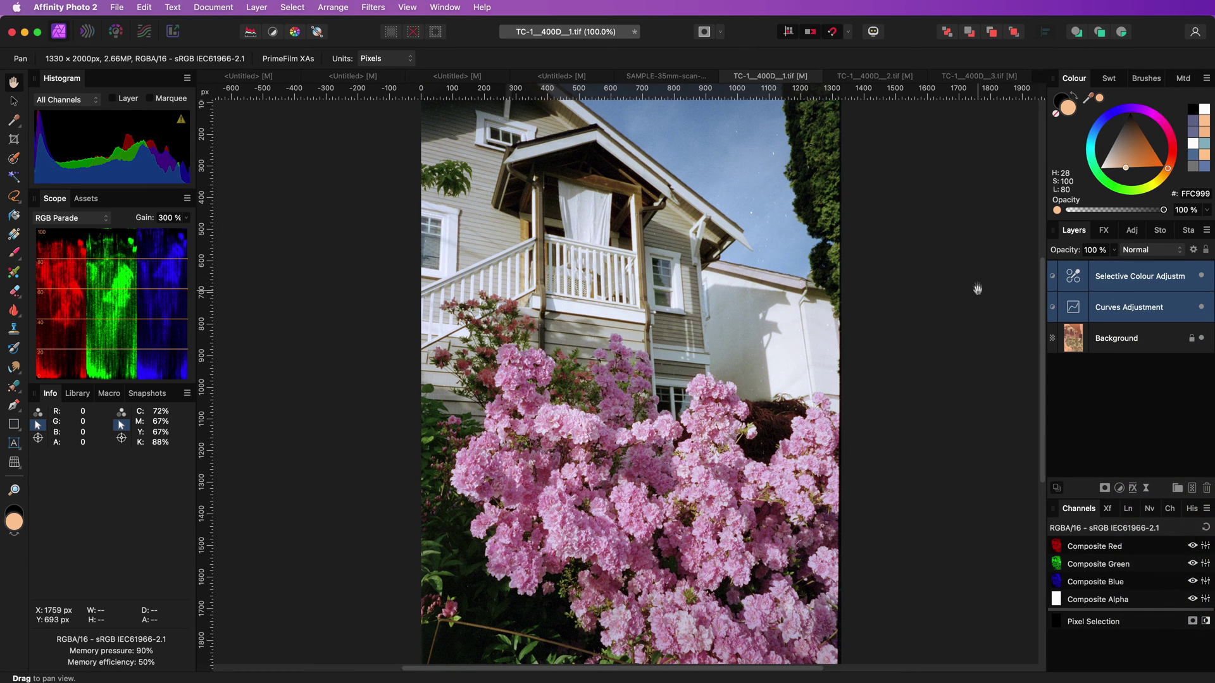
click(865, 77)
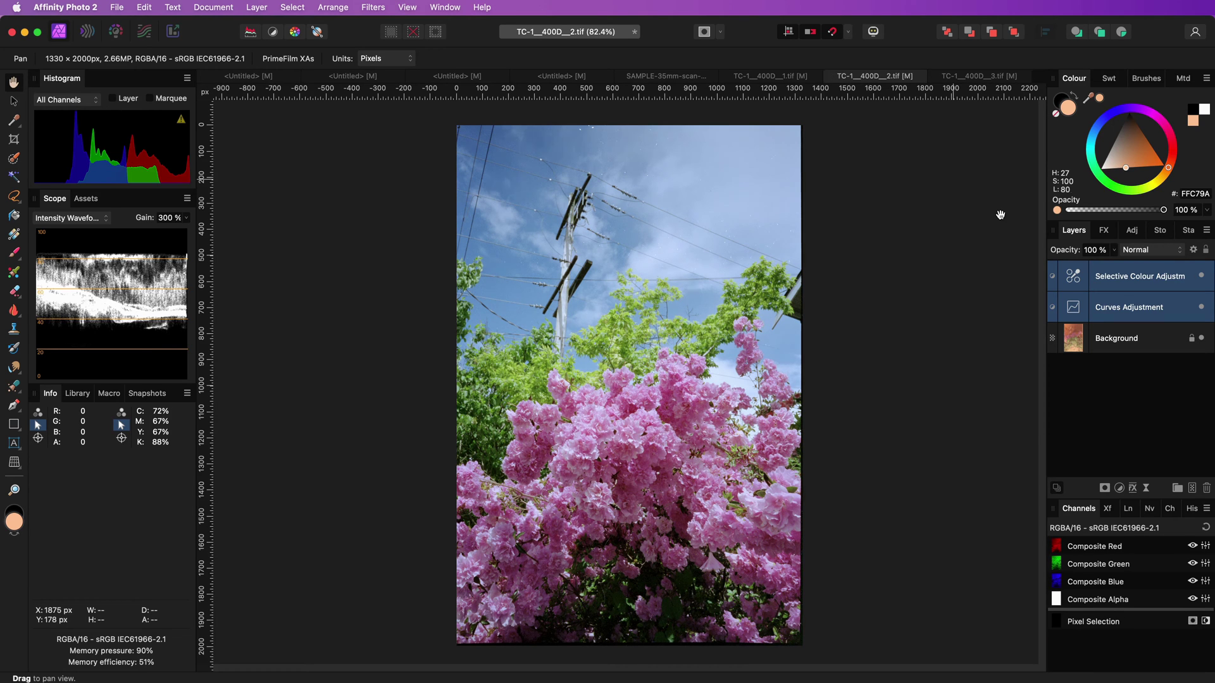
key(ctrl+Tab)
key(super+v)
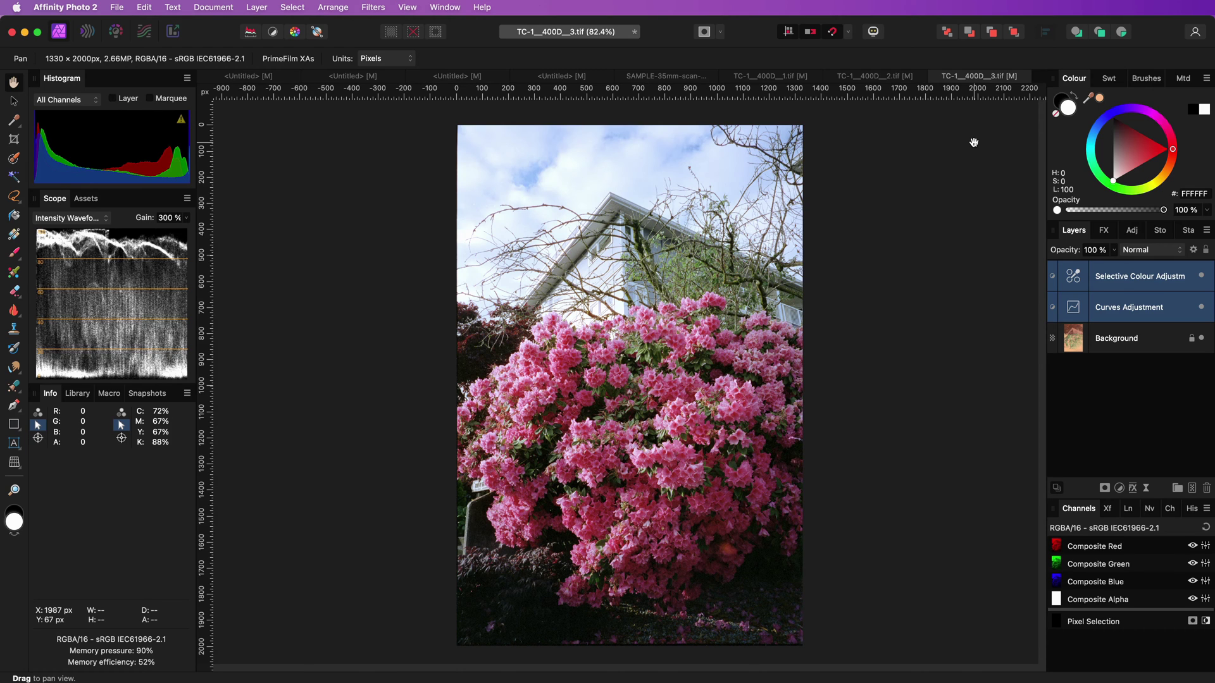
click(1201, 279)
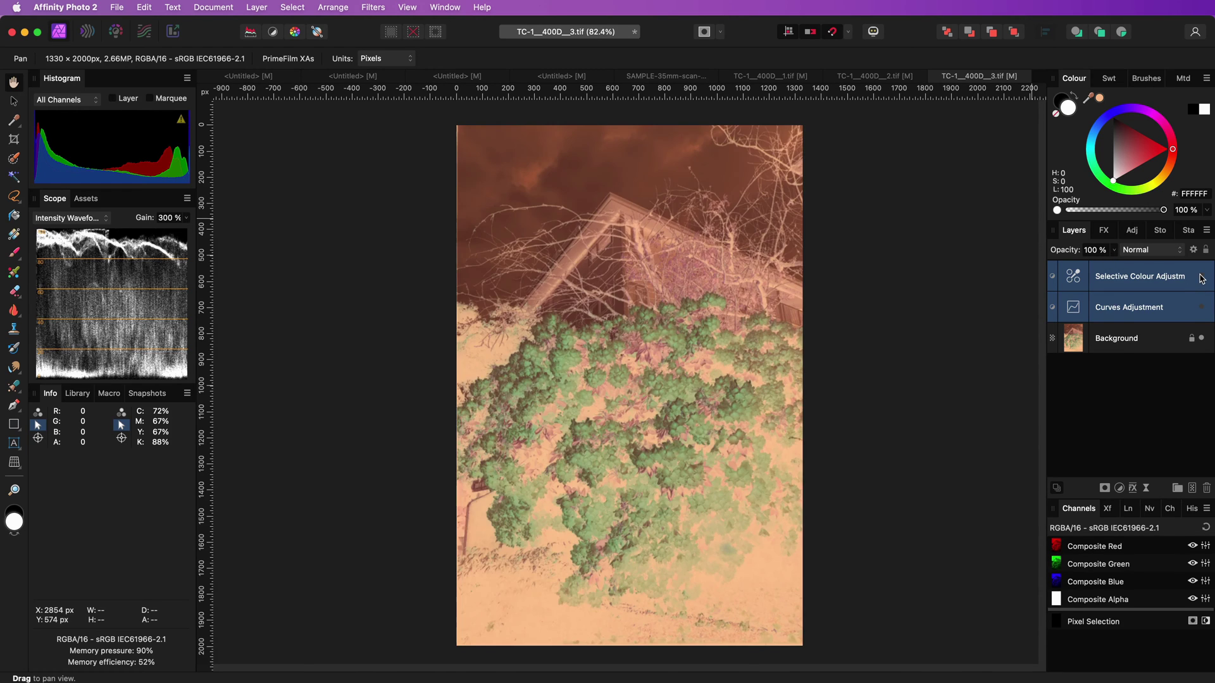
click(1201, 279)
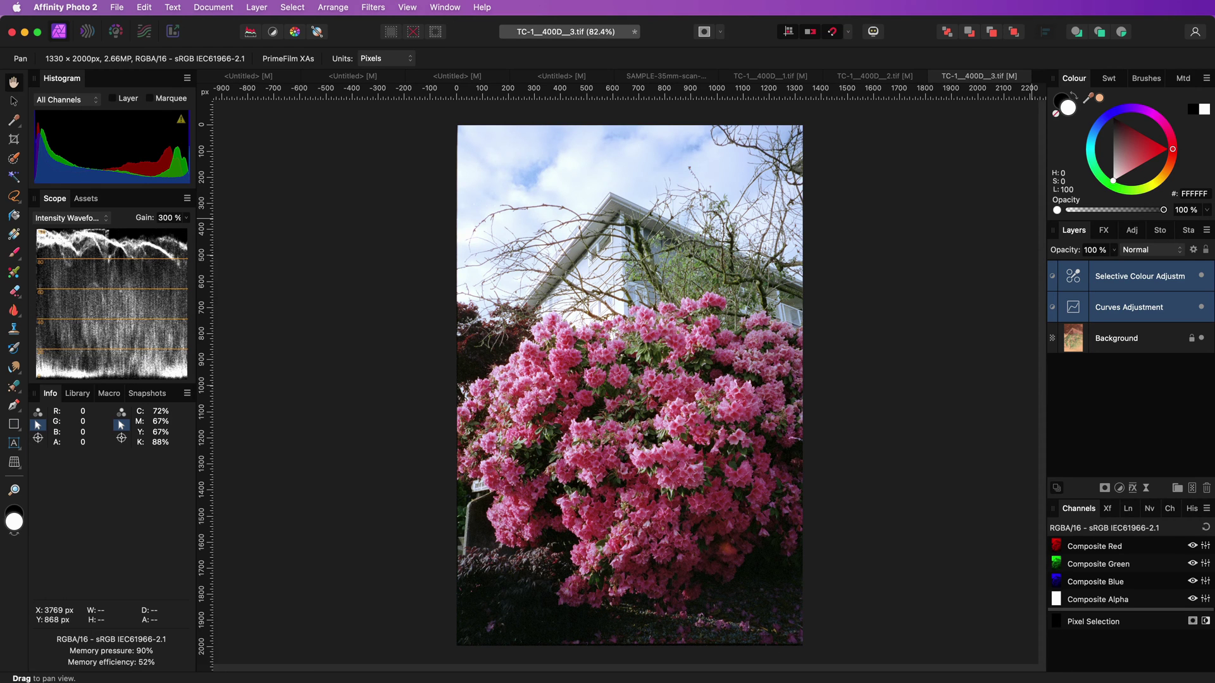
click(771, 77)
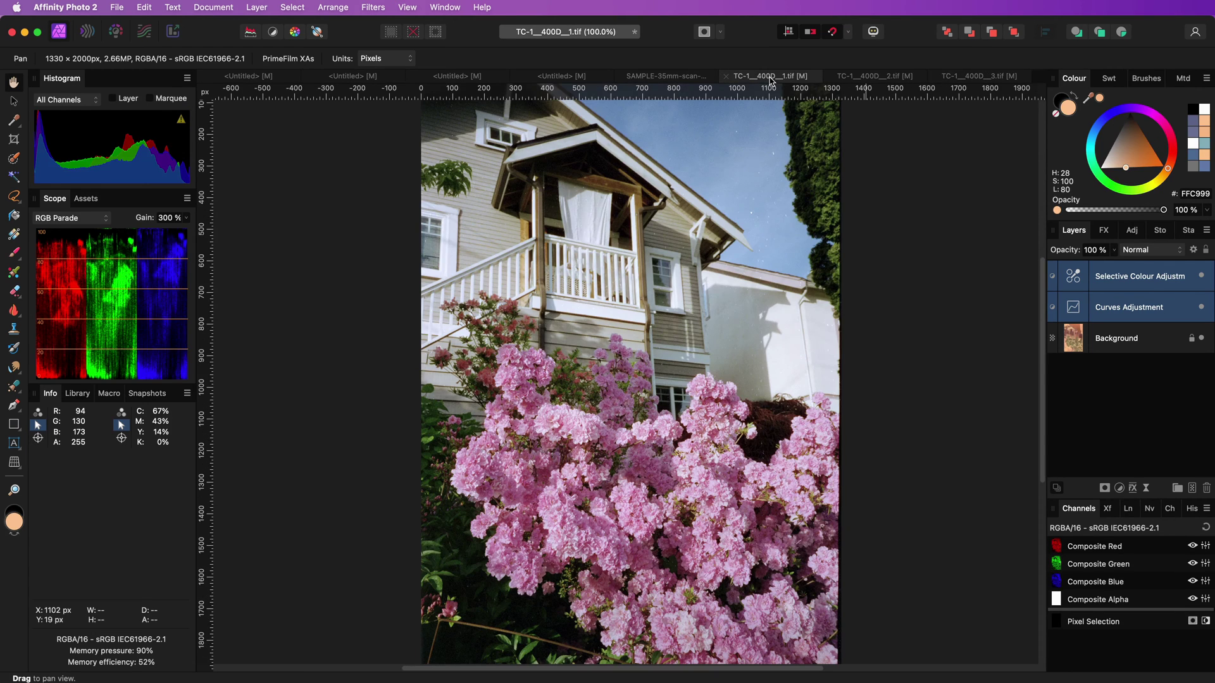
Step: Replace the adjustment layers with a white Fill layer in Difference blend mode
click(1207, 493)
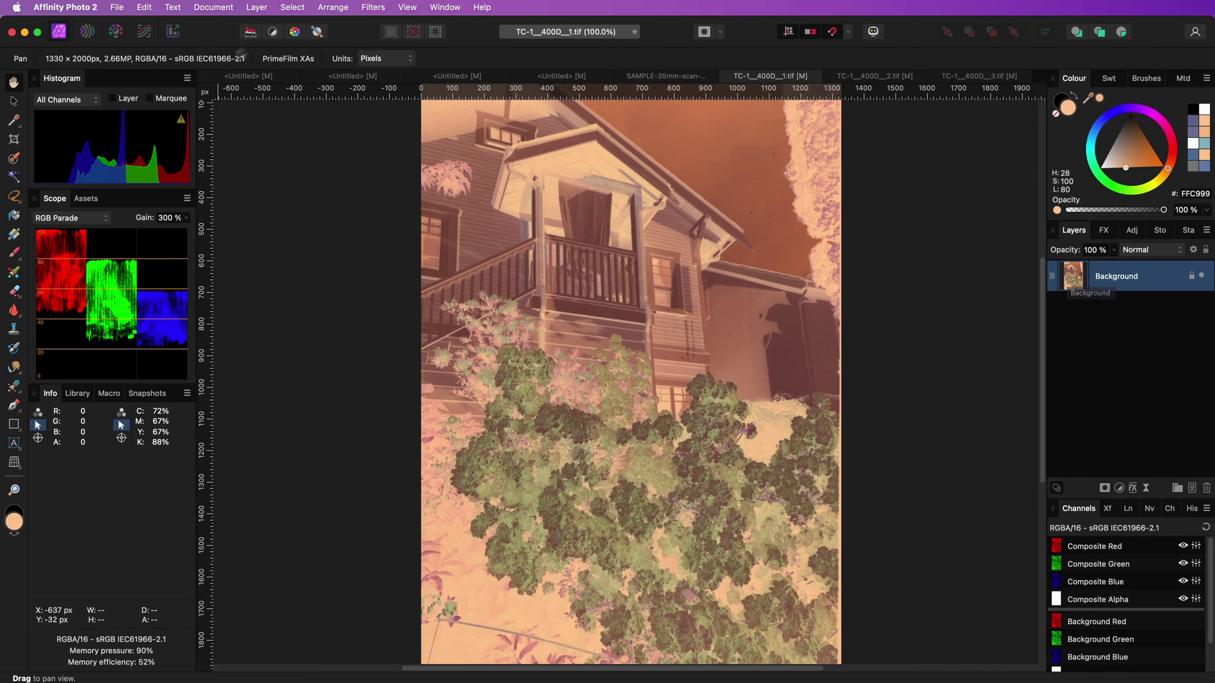
click(257, 7)
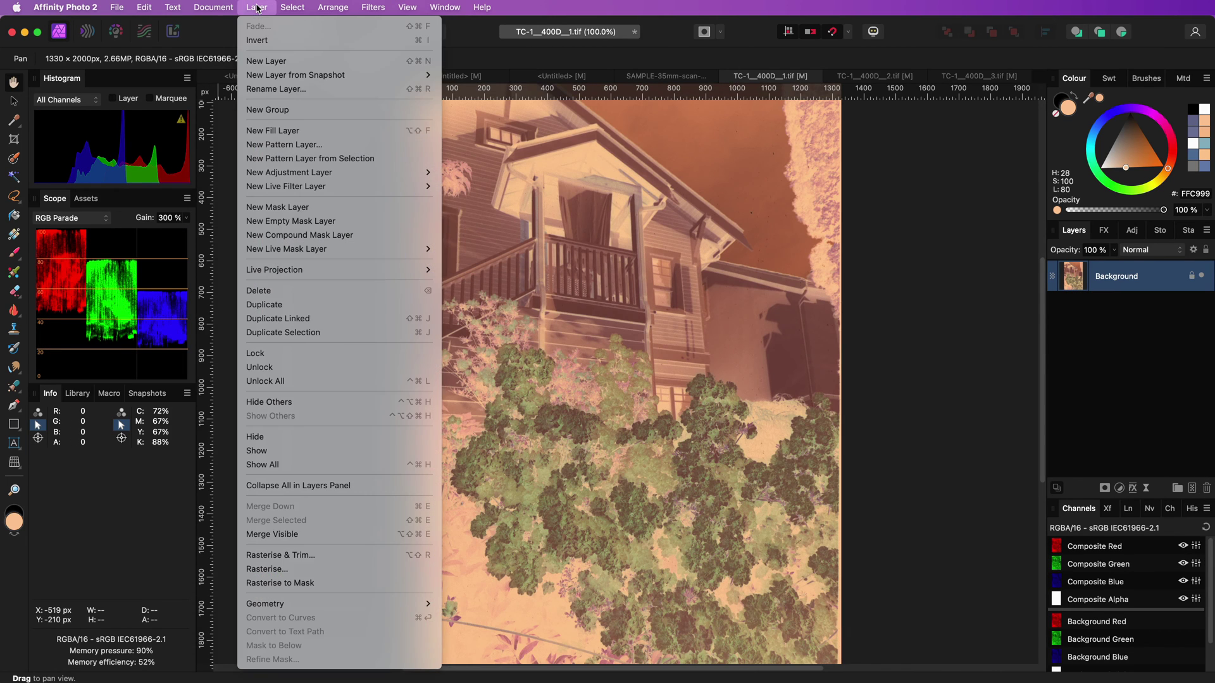
click(291, 131)
click(1134, 253)
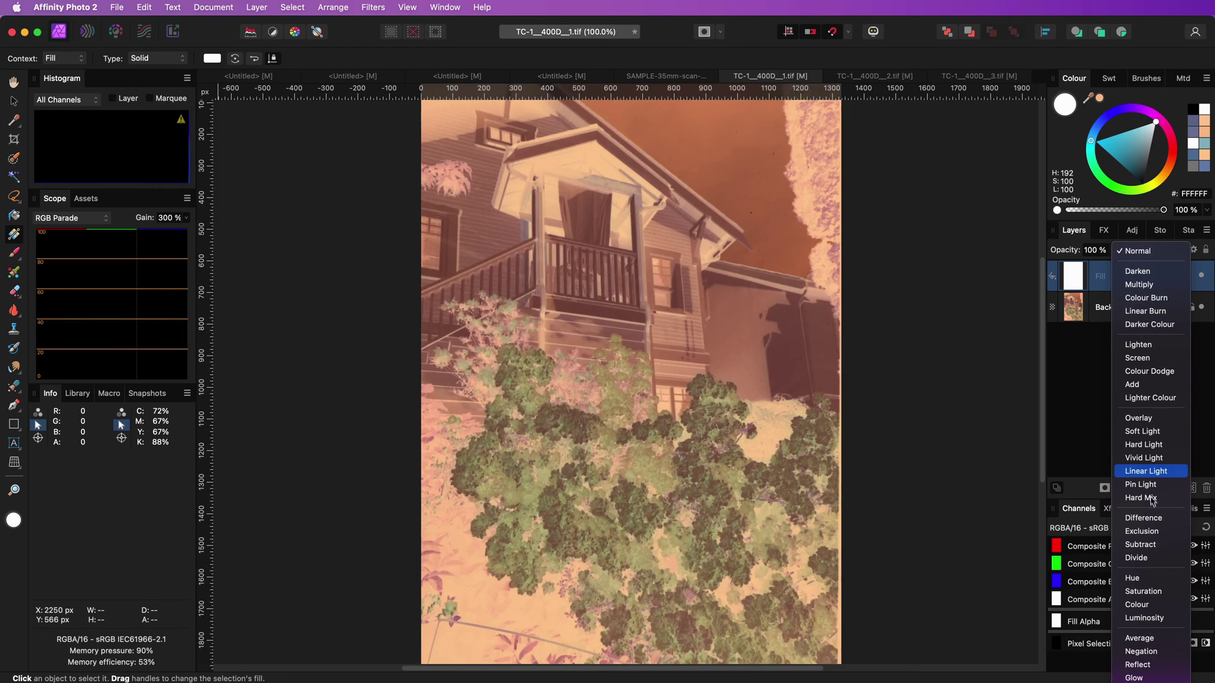
click(1155, 520)
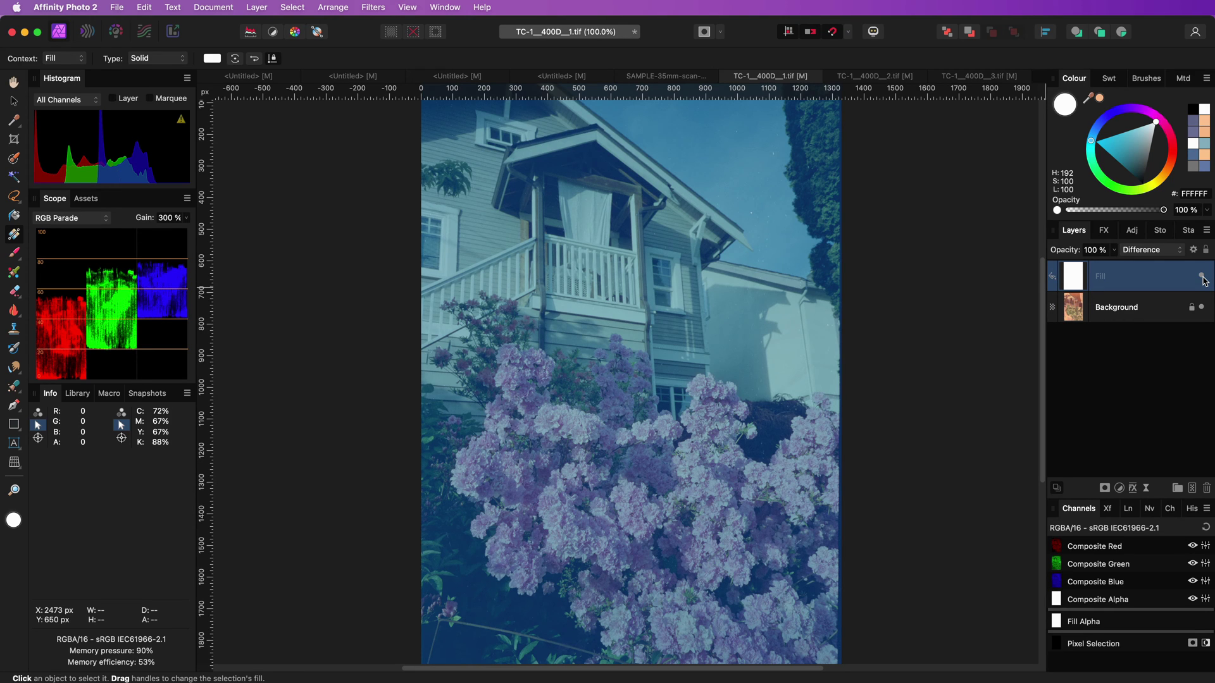
Step: Set the Fill layer's colour to the peach film base #FDC892 sampled from the negative
click(1202, 277)
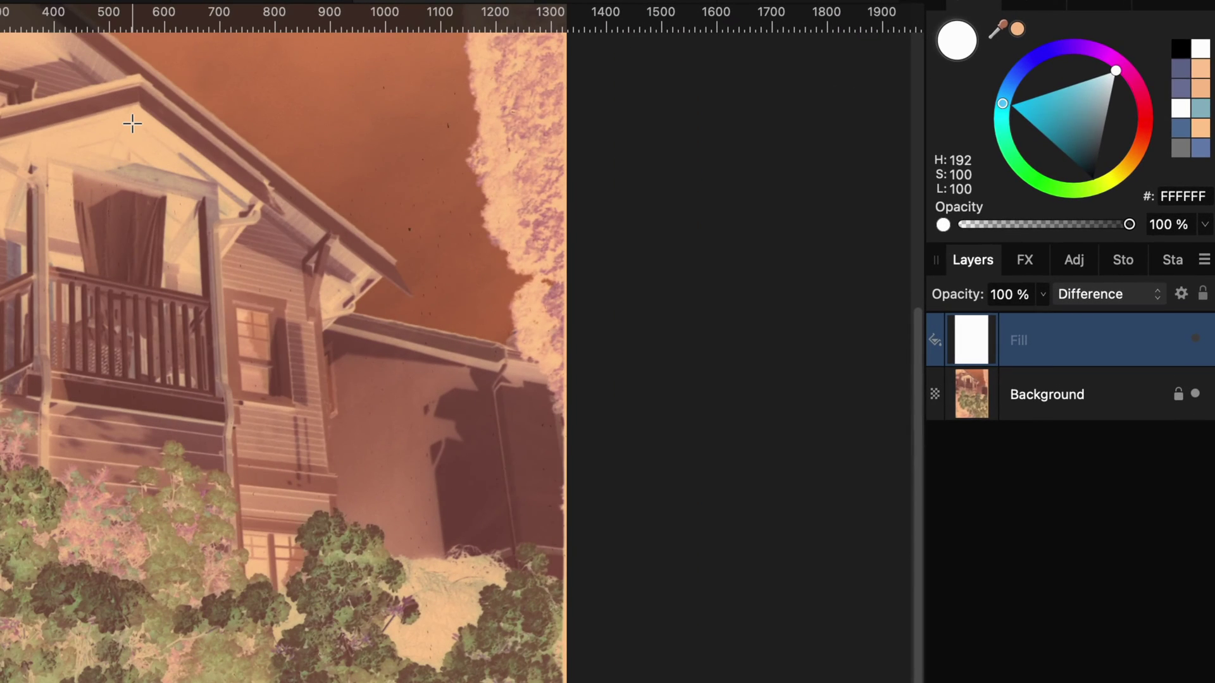
click(132, 123)
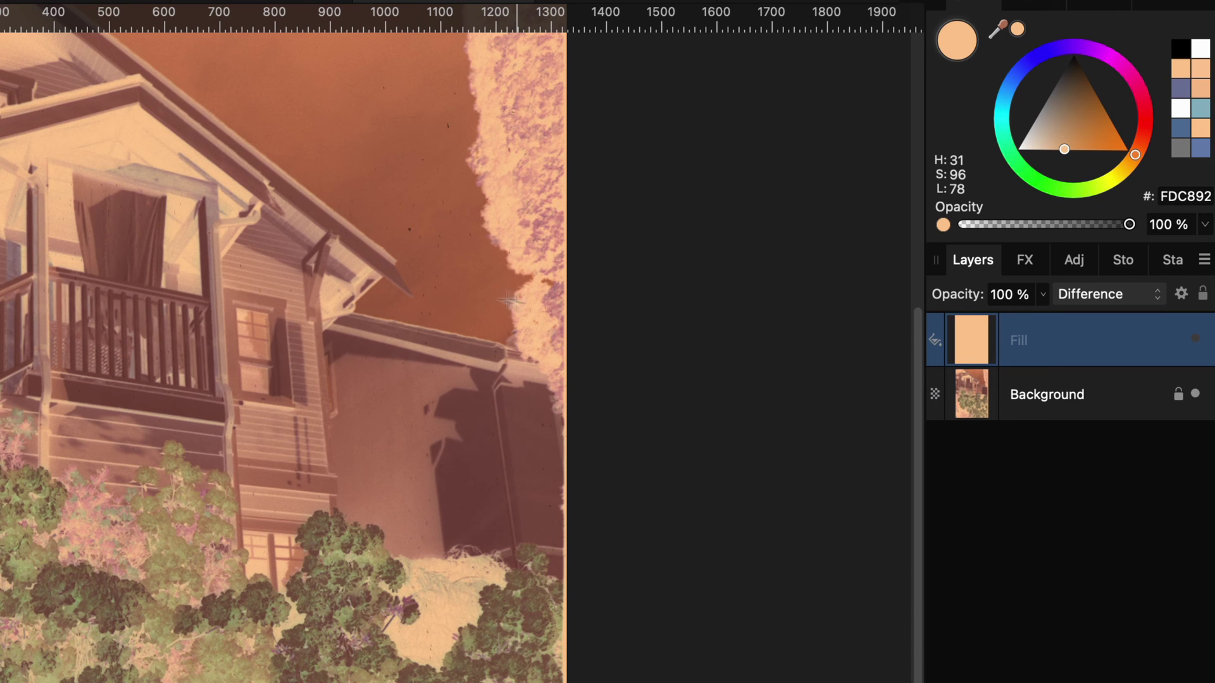
click(1195, 339)
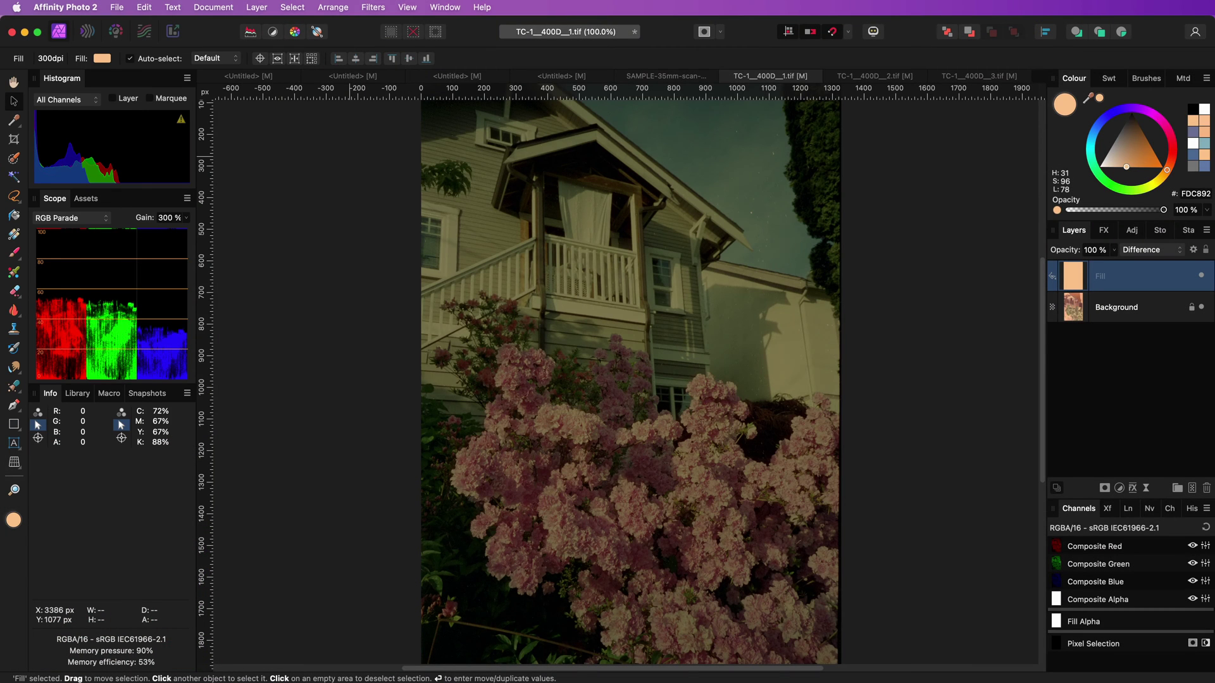
click(1119, 487)
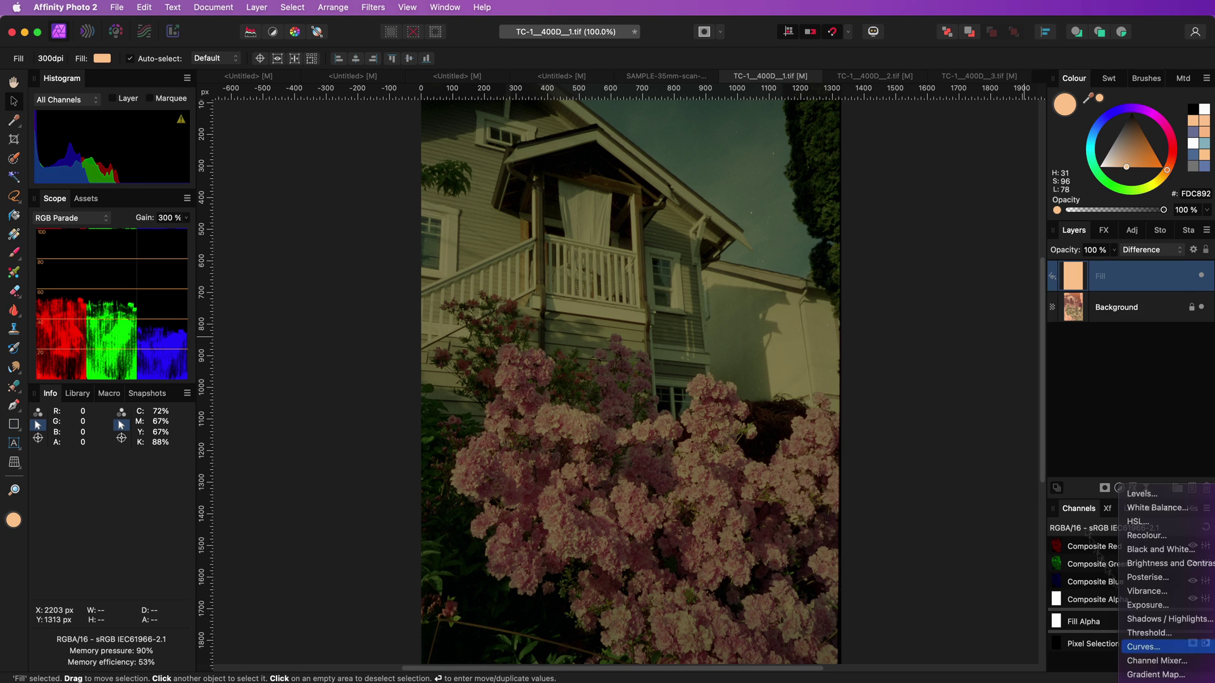
click(1143, 647)
drag(1026, 259, 922, 492)
click(921, 492)
click(922, 505)
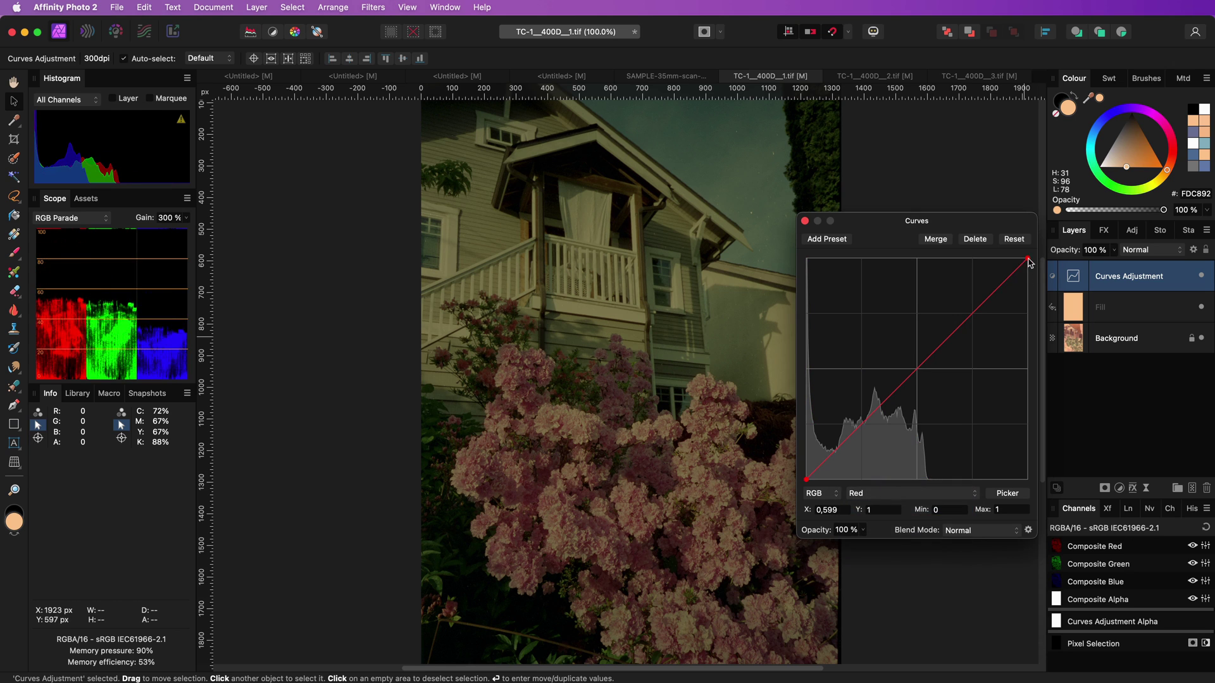
drag(1026, 259, 947, 258)
click(921, 493)
click(922, 515)
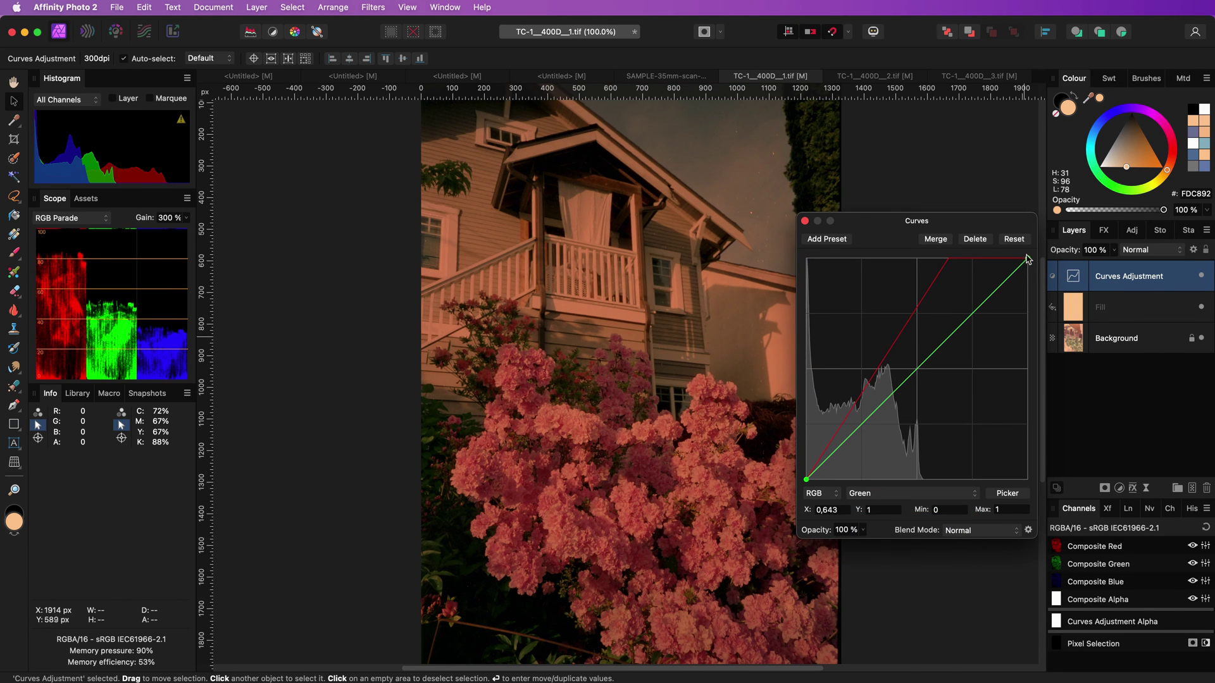
drag(1027, 260, 938, 258)
click(922, 492)
click(927, 506)
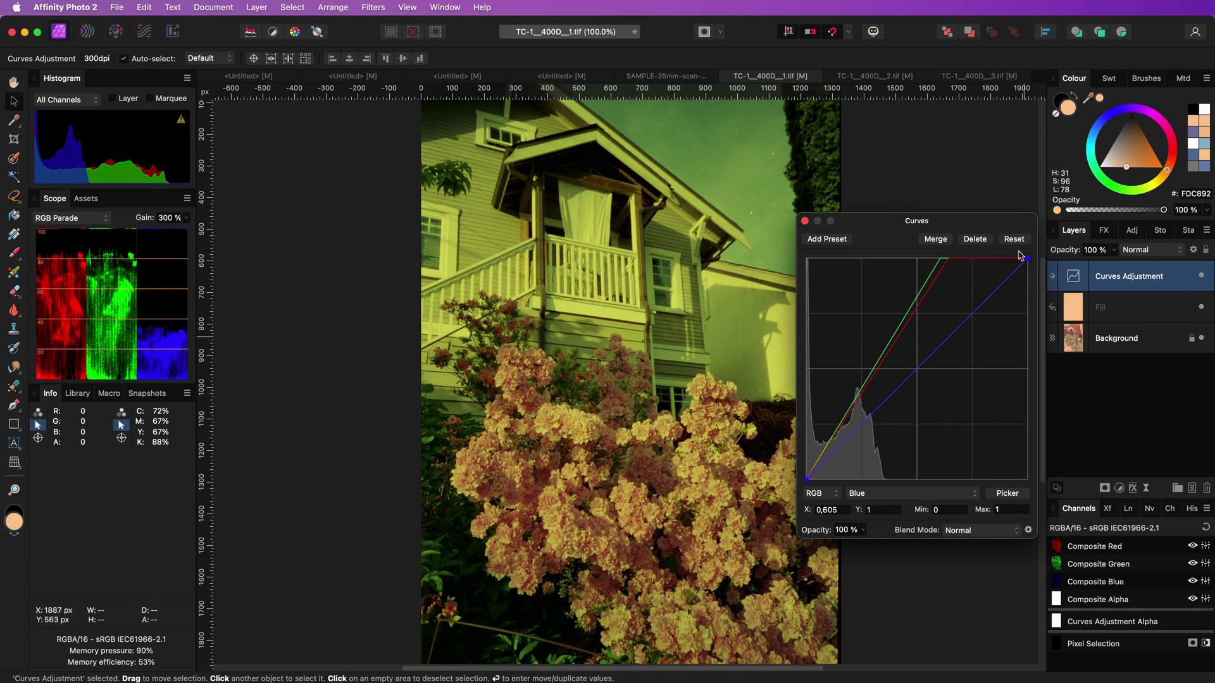
drag(1020, 255, 892, 253)
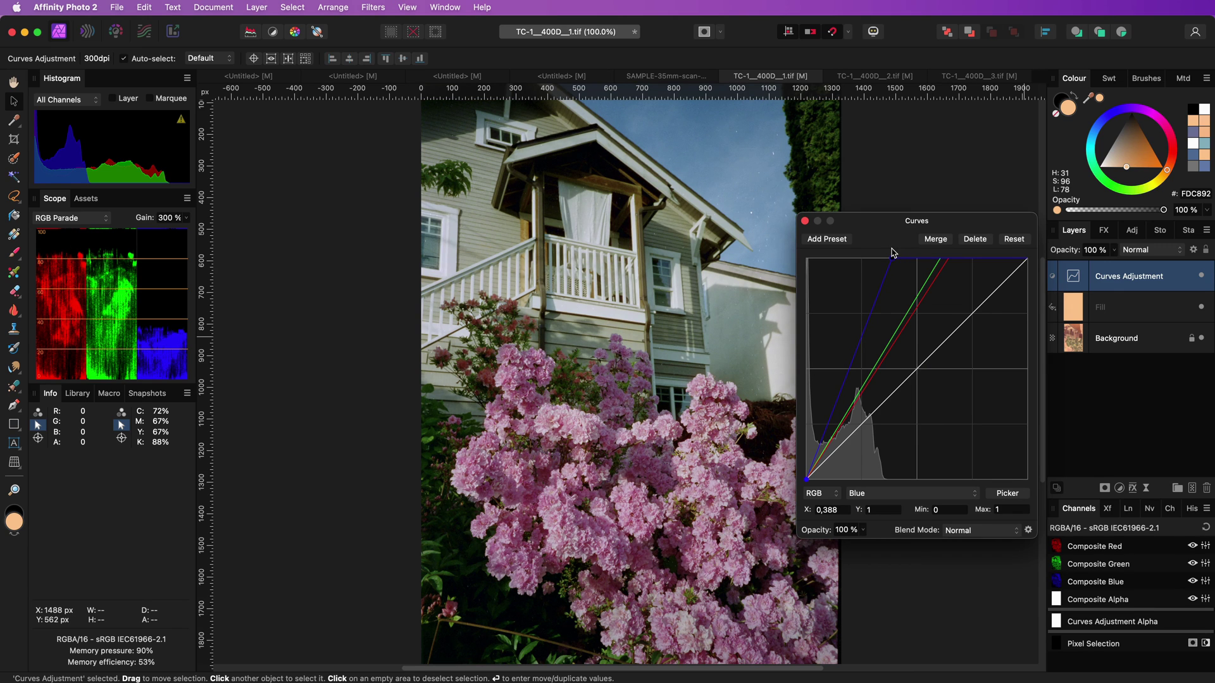
click(805, 221)
key(Delete)
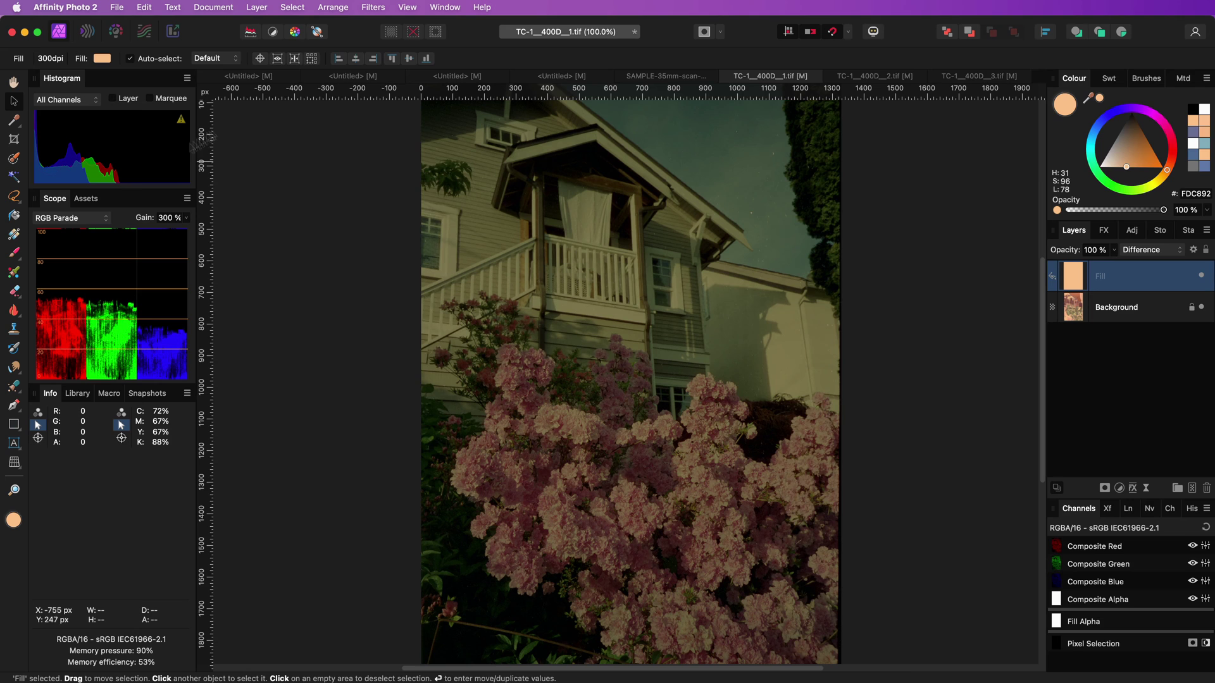
Step: Add a second Fill layer coloured mid grey #818181 and set its blend mode to Colour Dodge
click(257, 7)
click(266, 130)
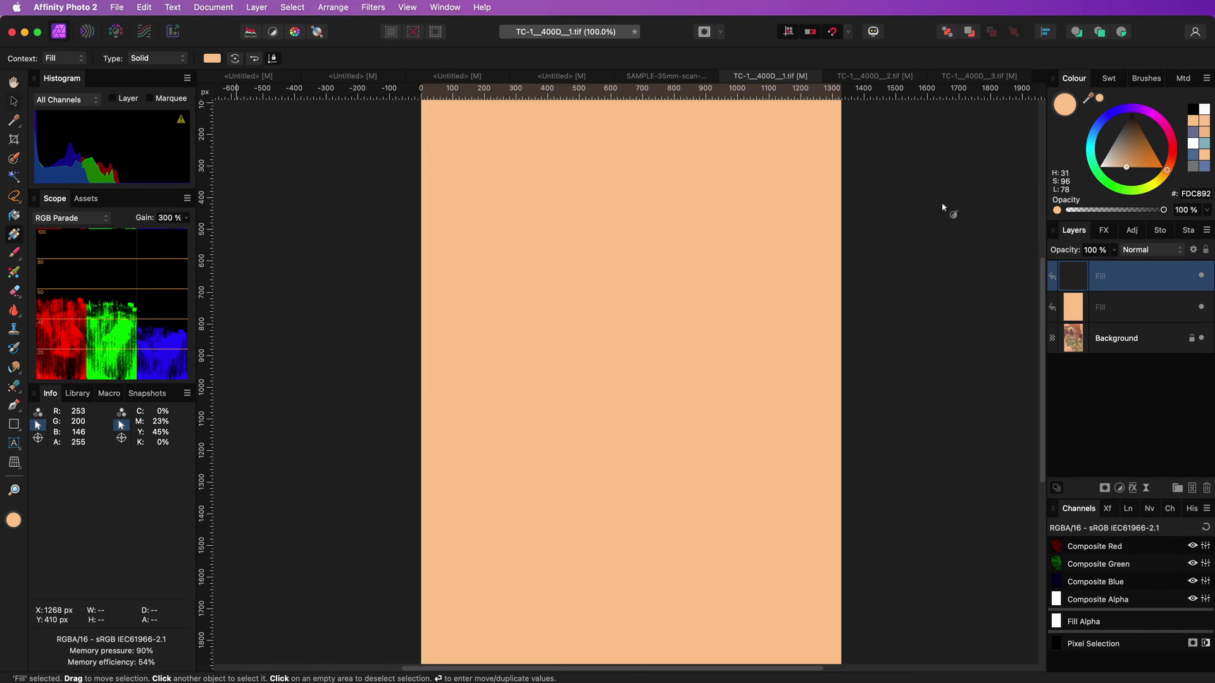
drag(1125, 165, 1113, 140)
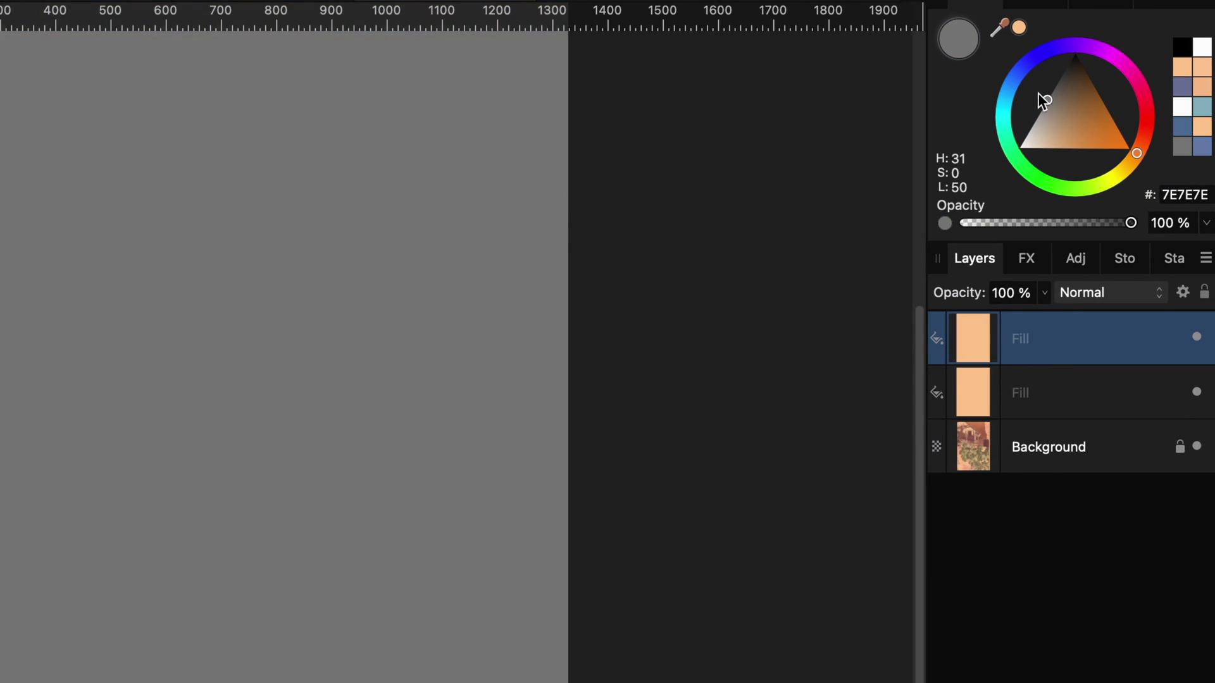
drag(1038, 94, 1041, 95)
click(1086, 295)
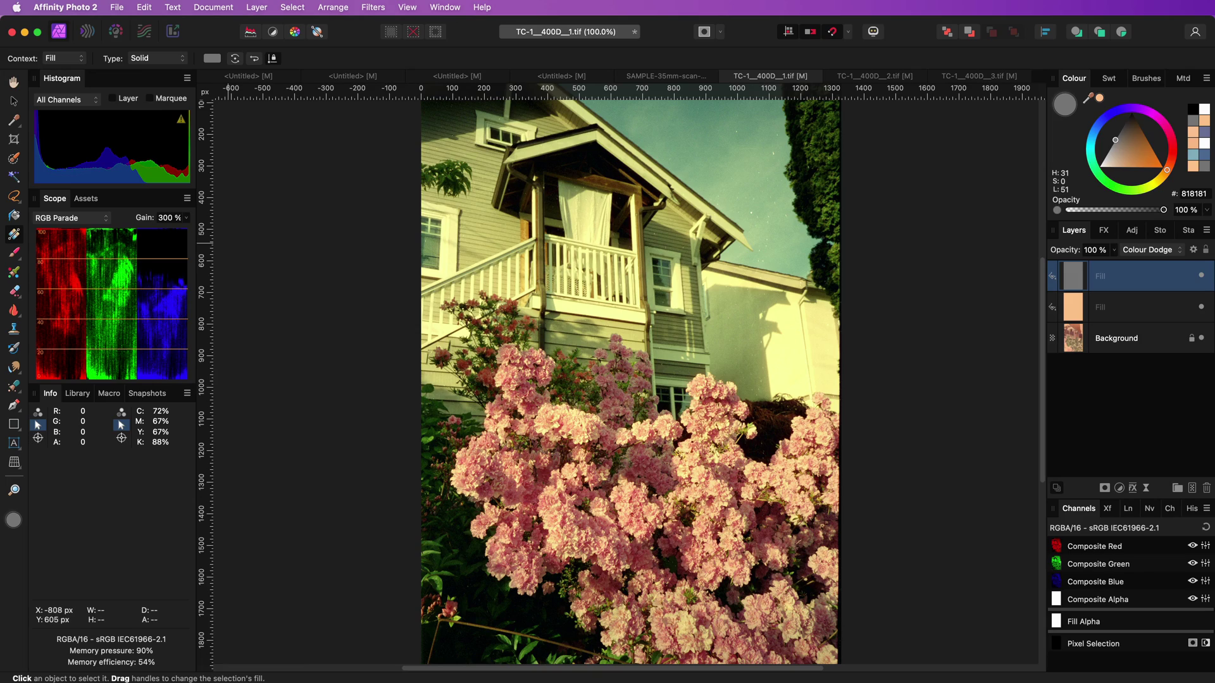
Step: Tint the top Colour Dodge fill a muted blue-violet #6D71A8 and select both Fill layers
drag(1174, 155, 1167, 134)
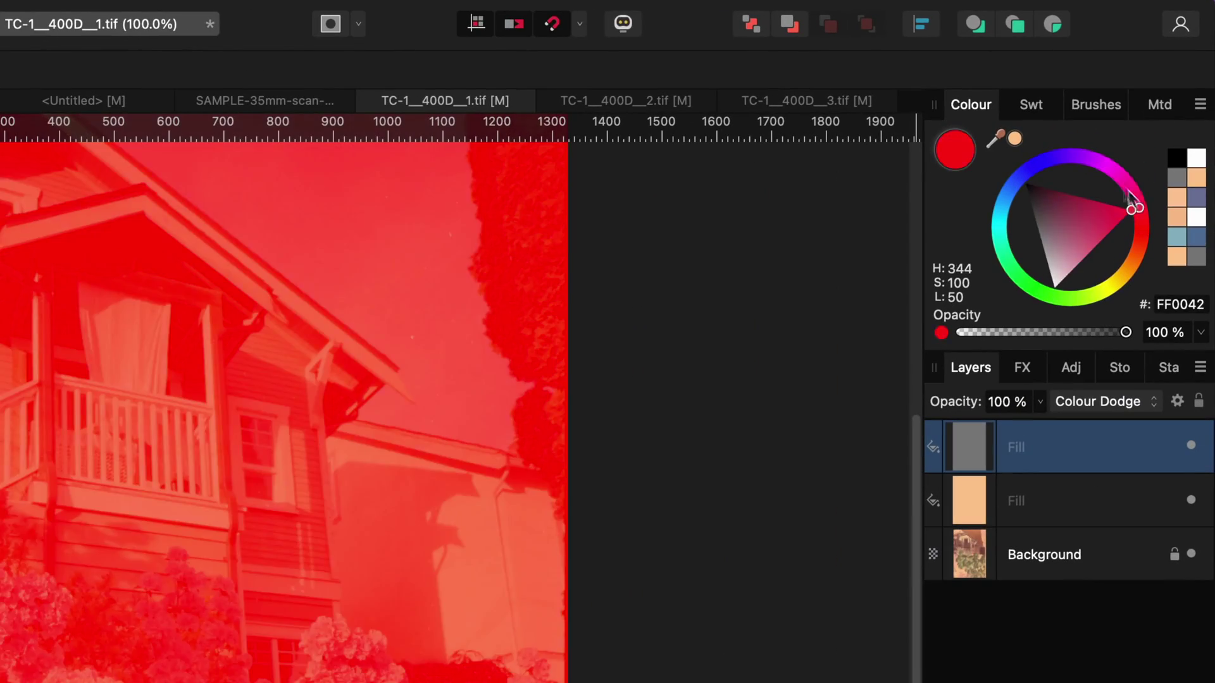
drag(1131, 201, 1031, 168)
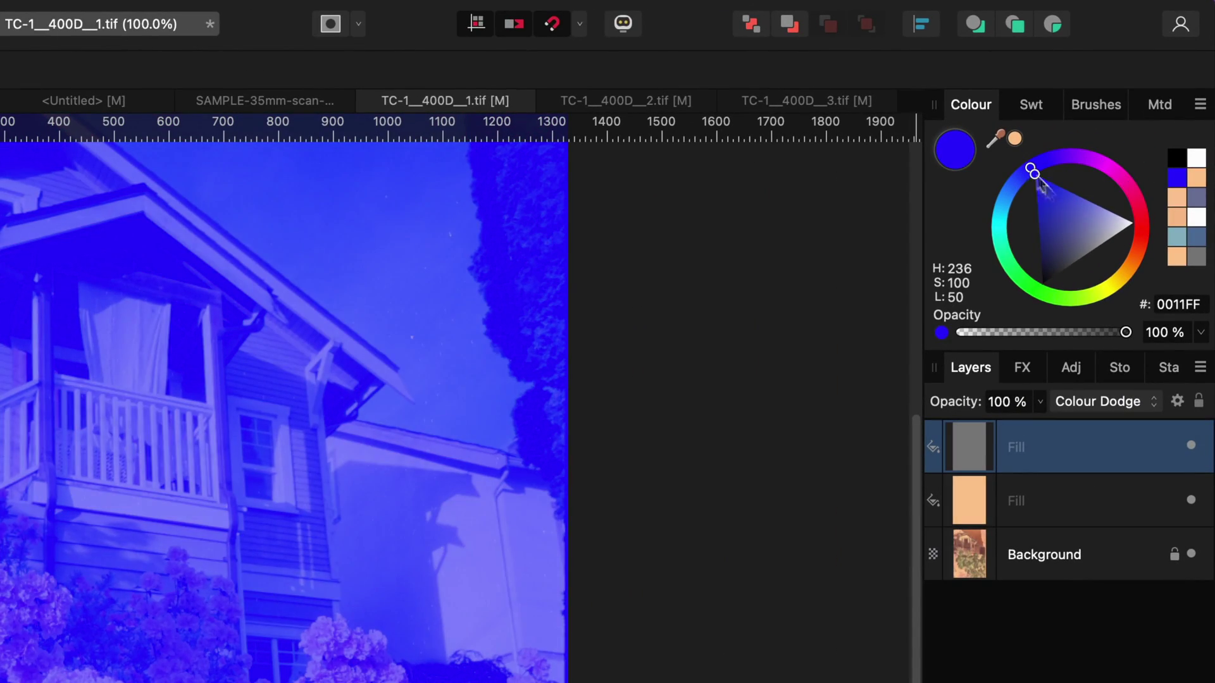
drag(1088, 251, 1076, 245)
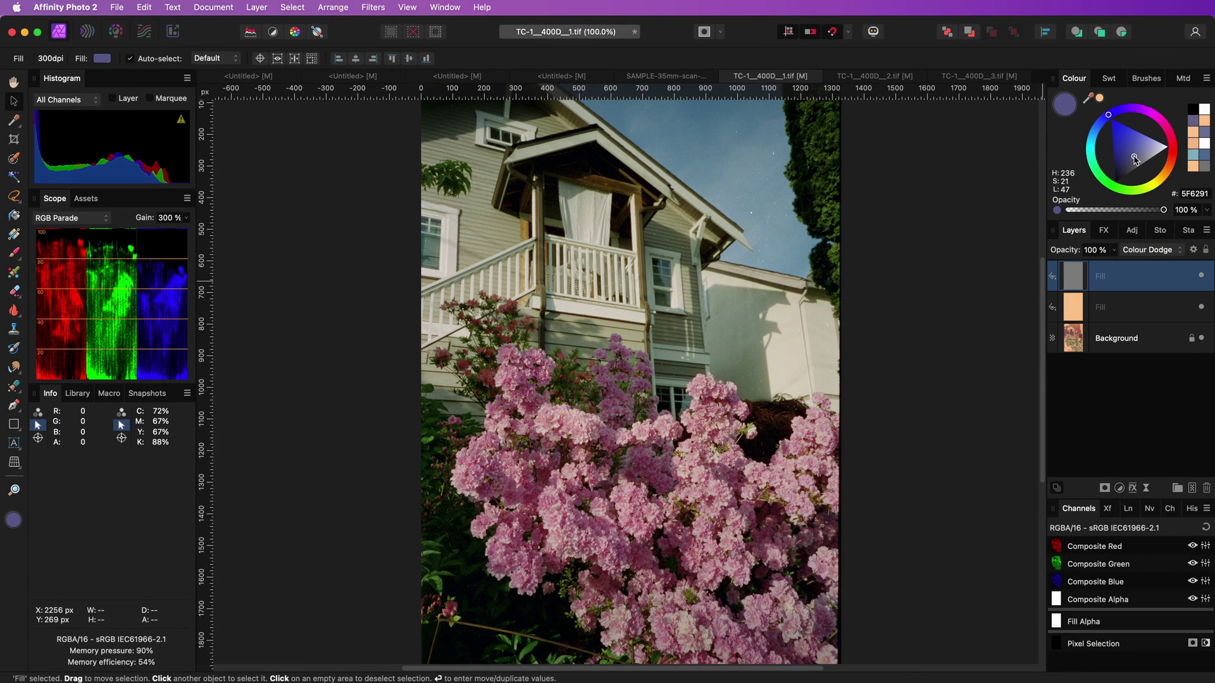
drag(1134, 158, 1136, 155)
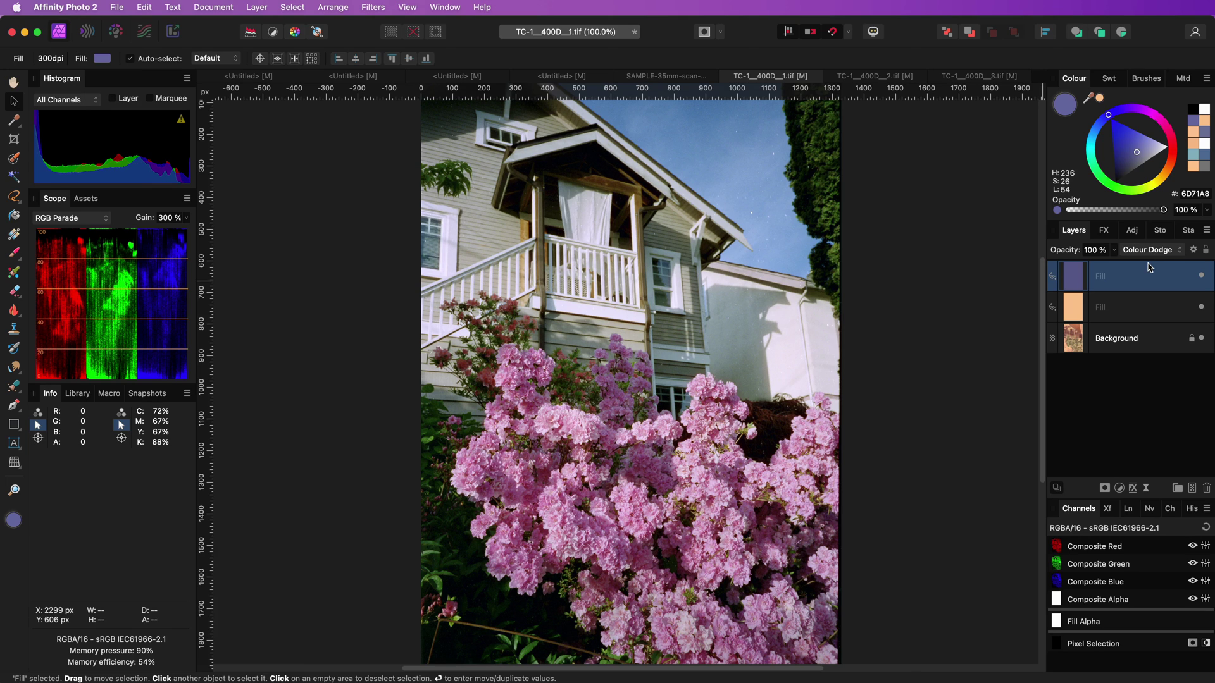
shift+click(1145, 307)
Step: Add a Selective Colour adjustment with Neutrals at Cyan 10%, Magenta 9%, Yellow −14%
click(1118, 488)
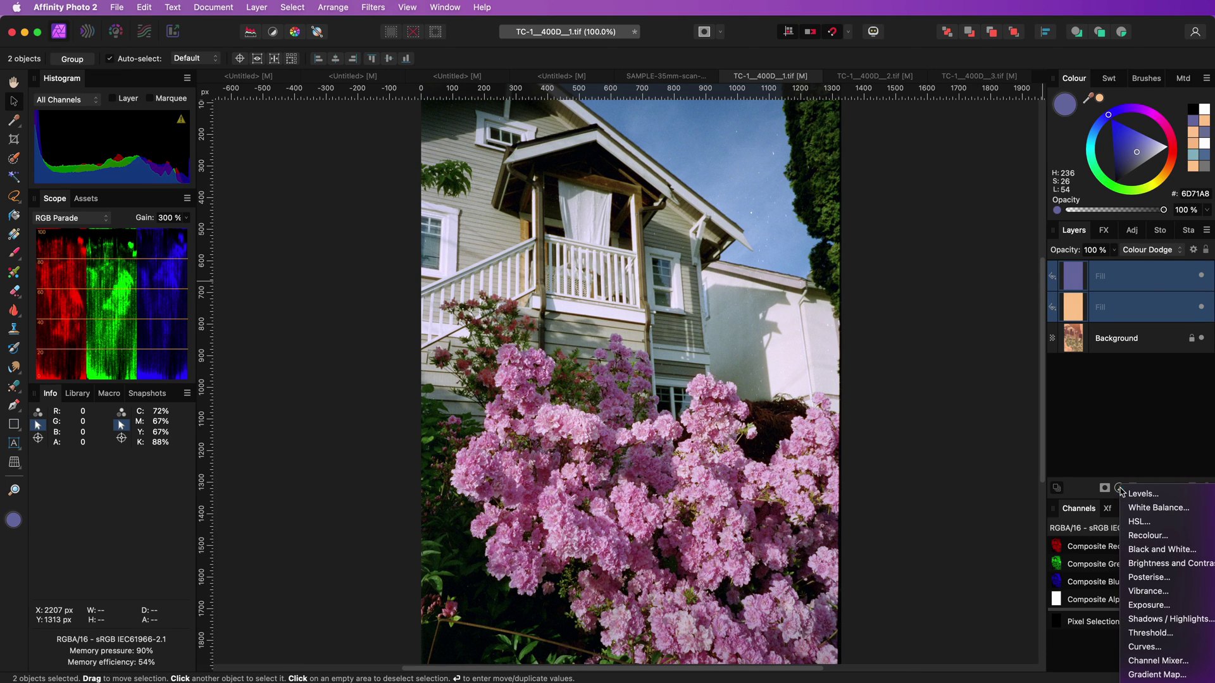
click(1151, 674)
drag(896, 486, 905, 434)
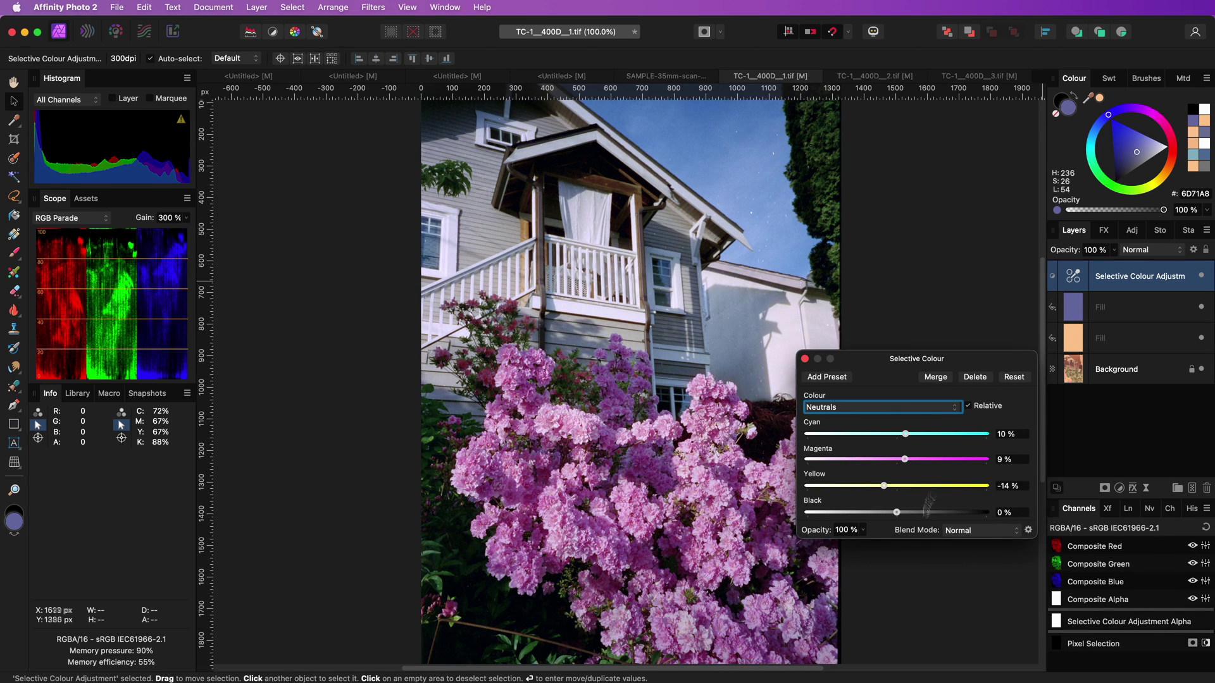
key(Return)
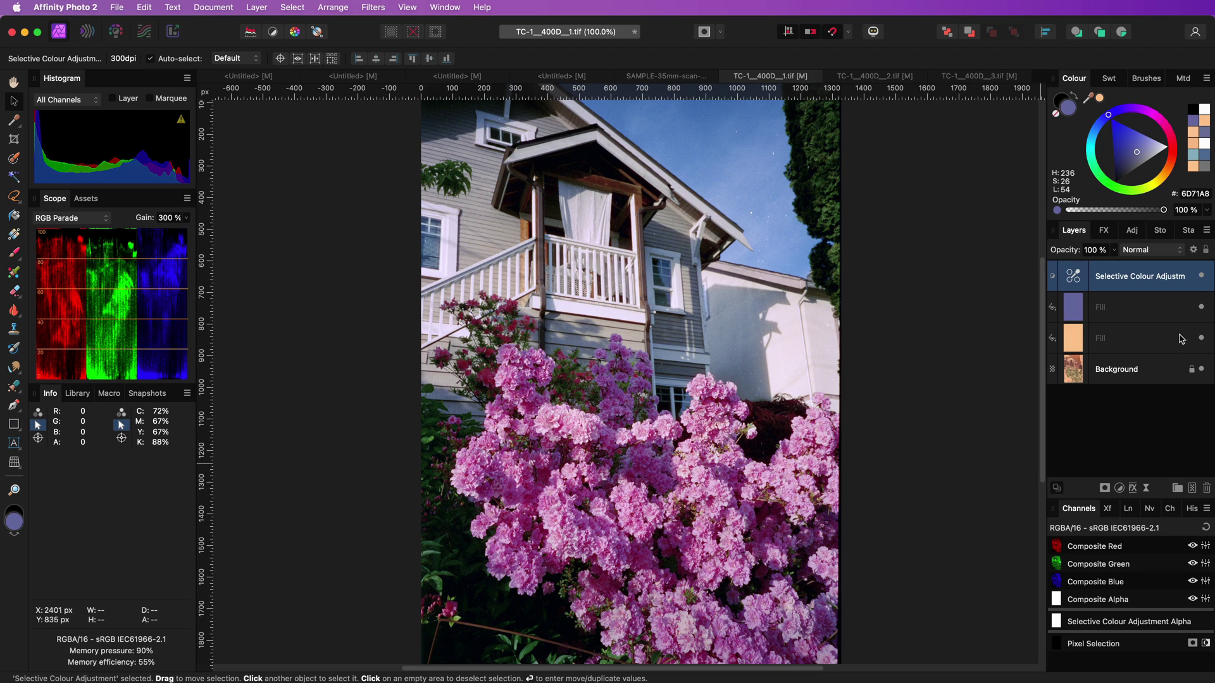
shift+click(1122, 337)
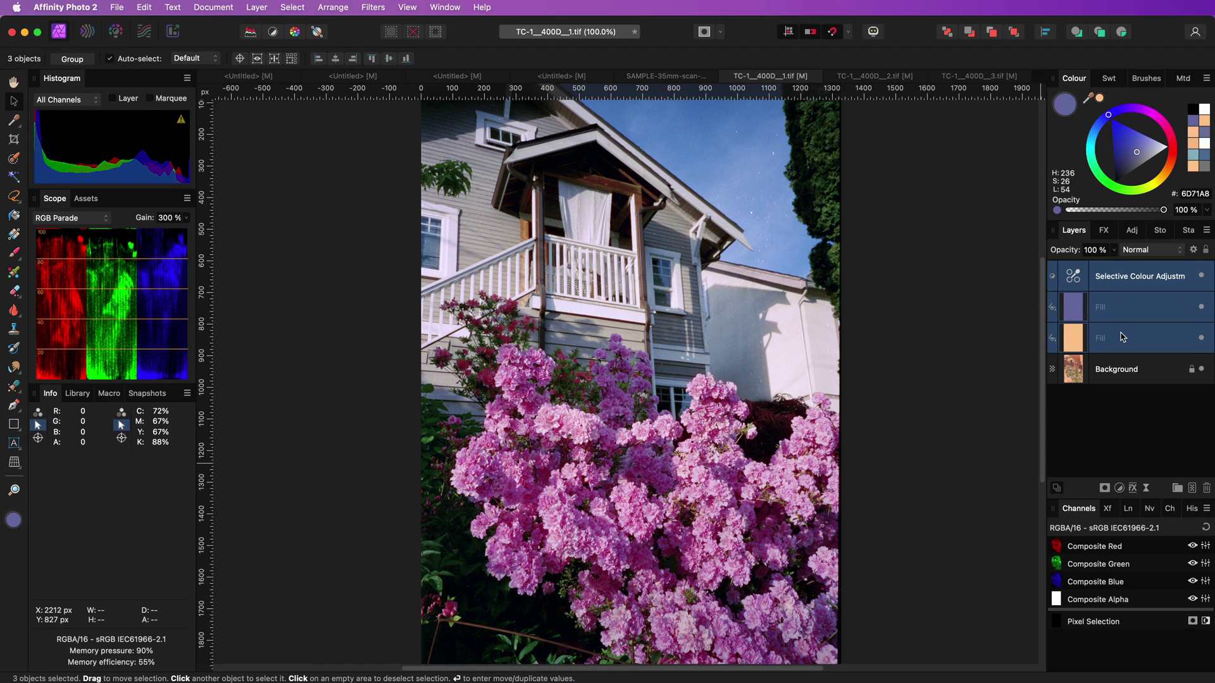
Step: Copy the three correction layers and paste them onto the TC-1__400D__2.tif negative
right_click(1130, 310)
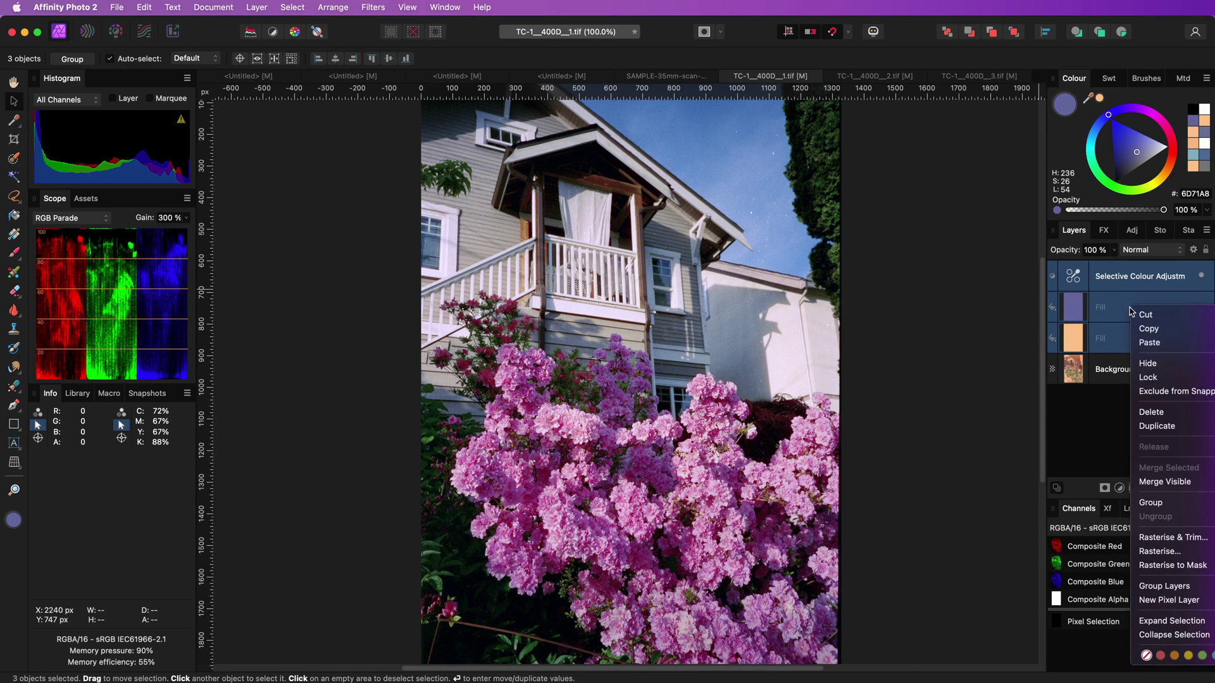
click(1148, 328)
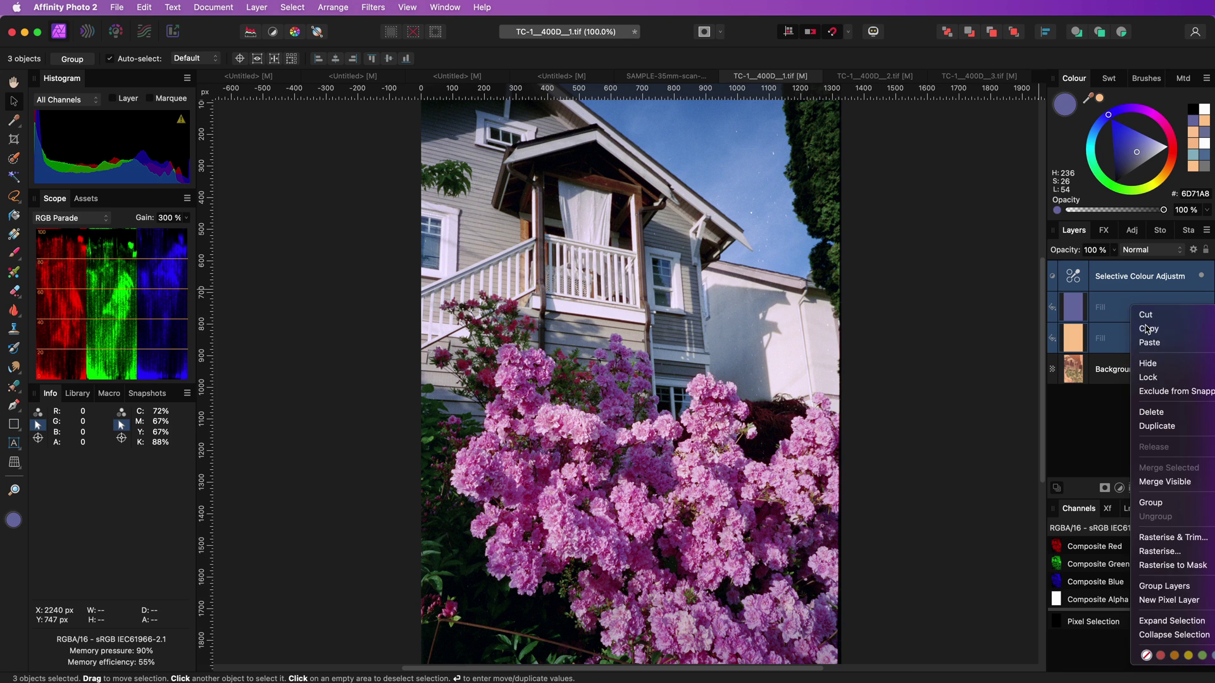
click(866, 76)
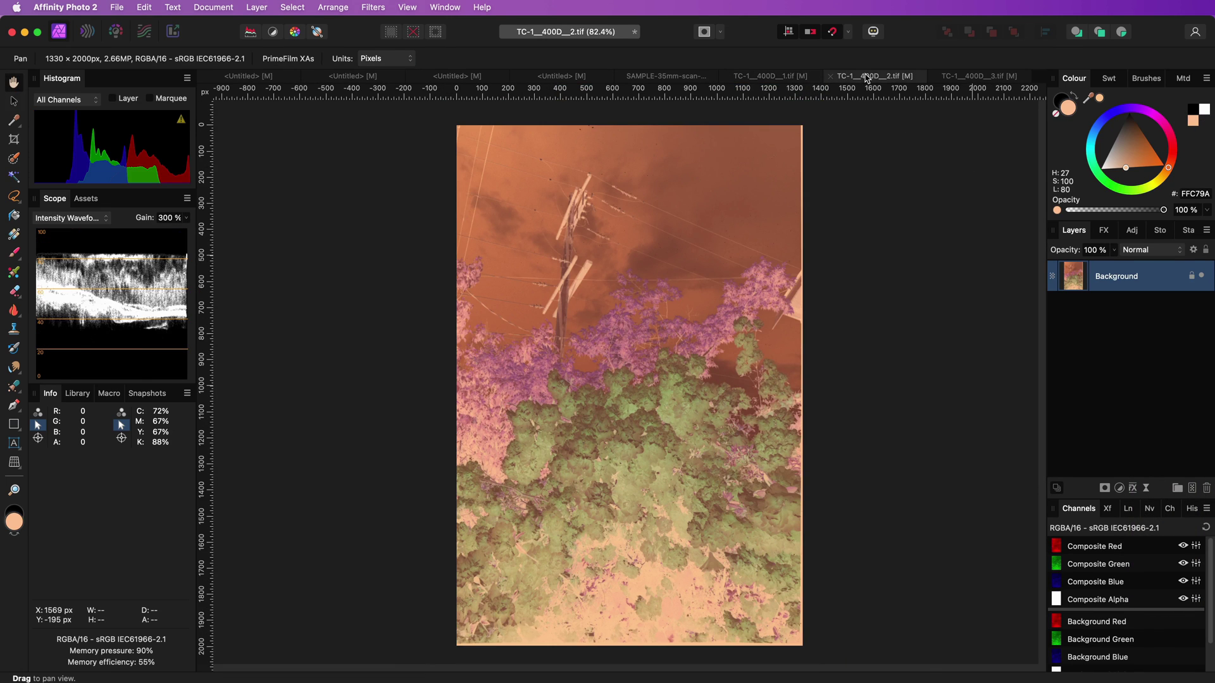
key(super+v)
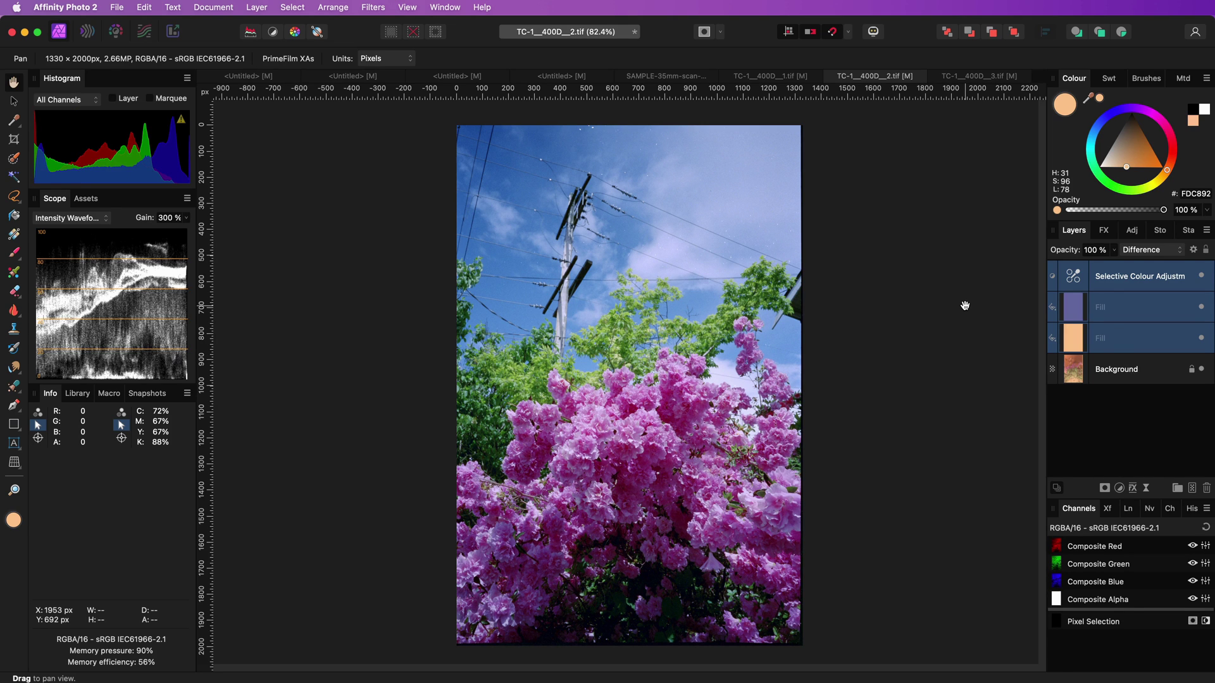
click(1196, 277)
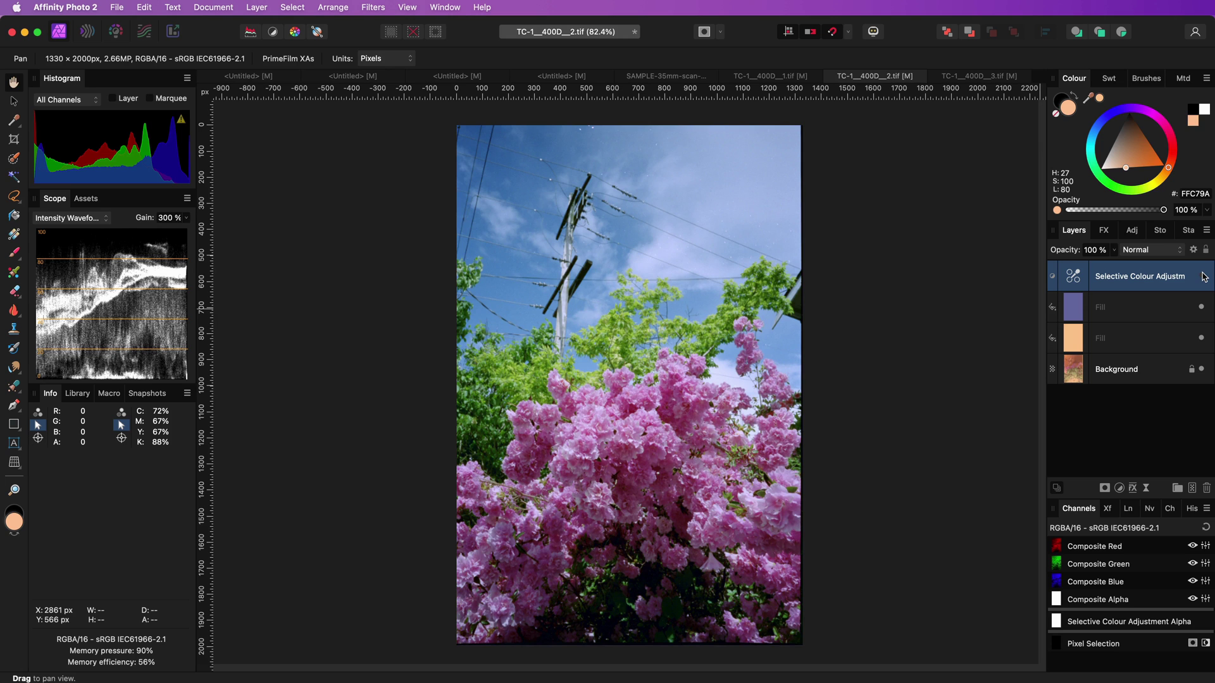
Step: Paste the correction layers onto TC-1__400D__3.tif and hide its Selective Colour to compare
click(955, 81)
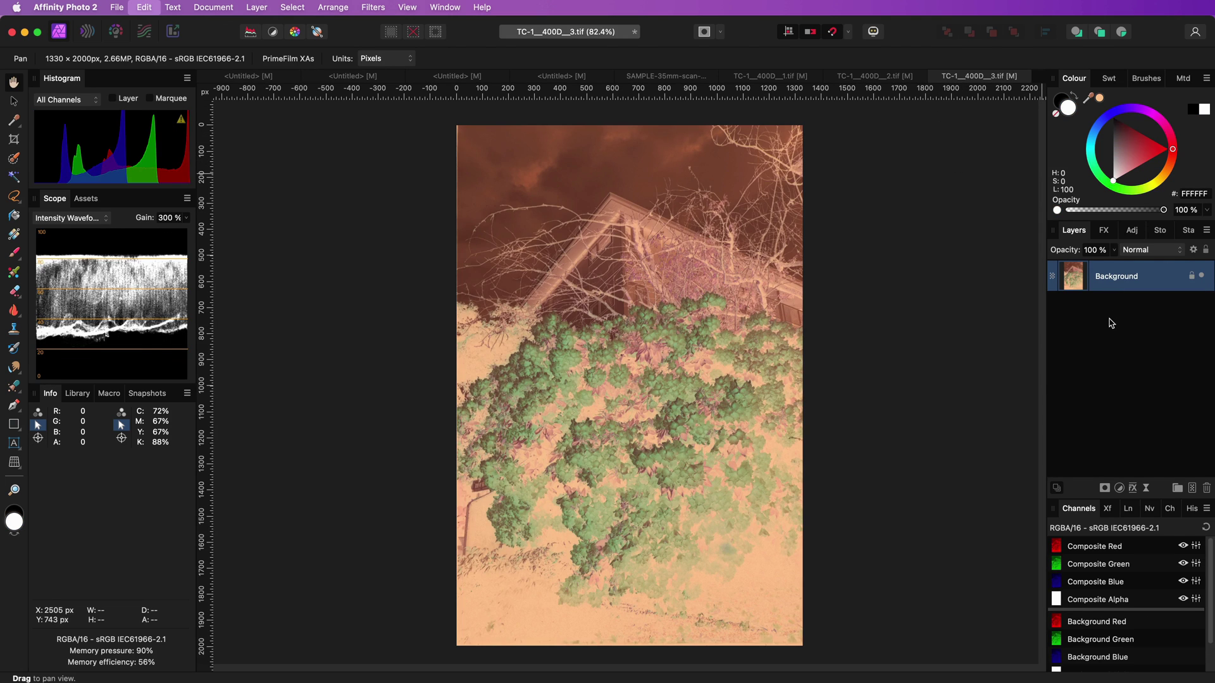
key(super+v)
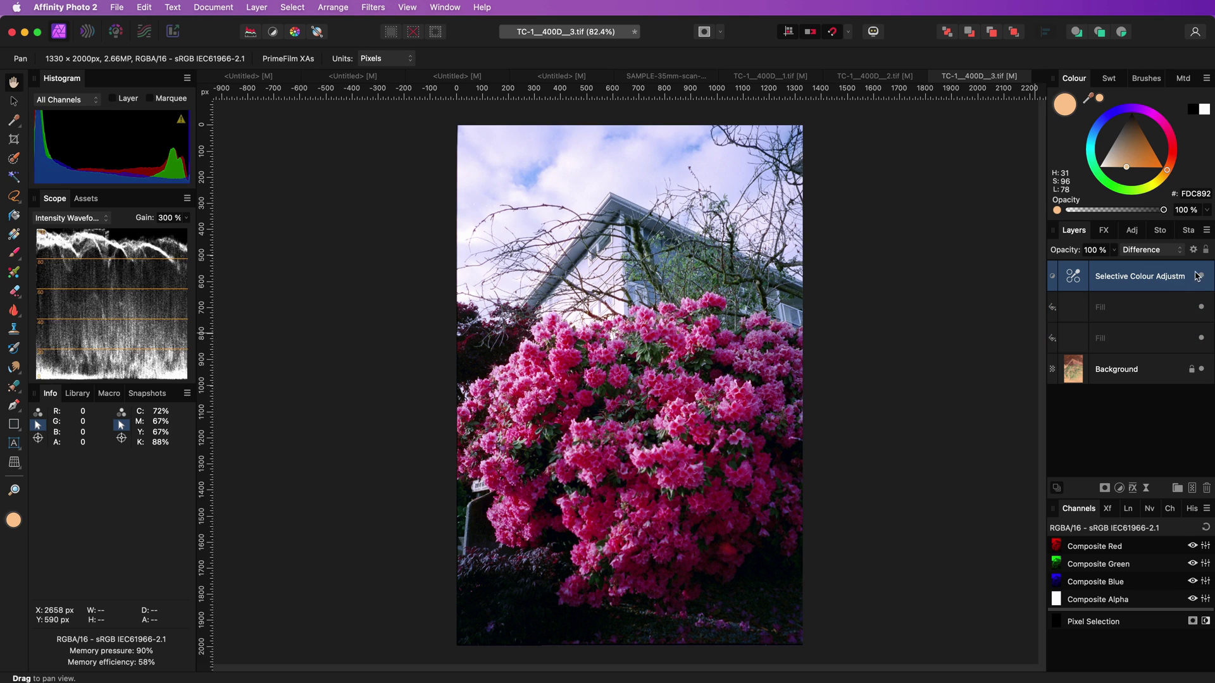
click(1199, 277)
click(1201, 277)
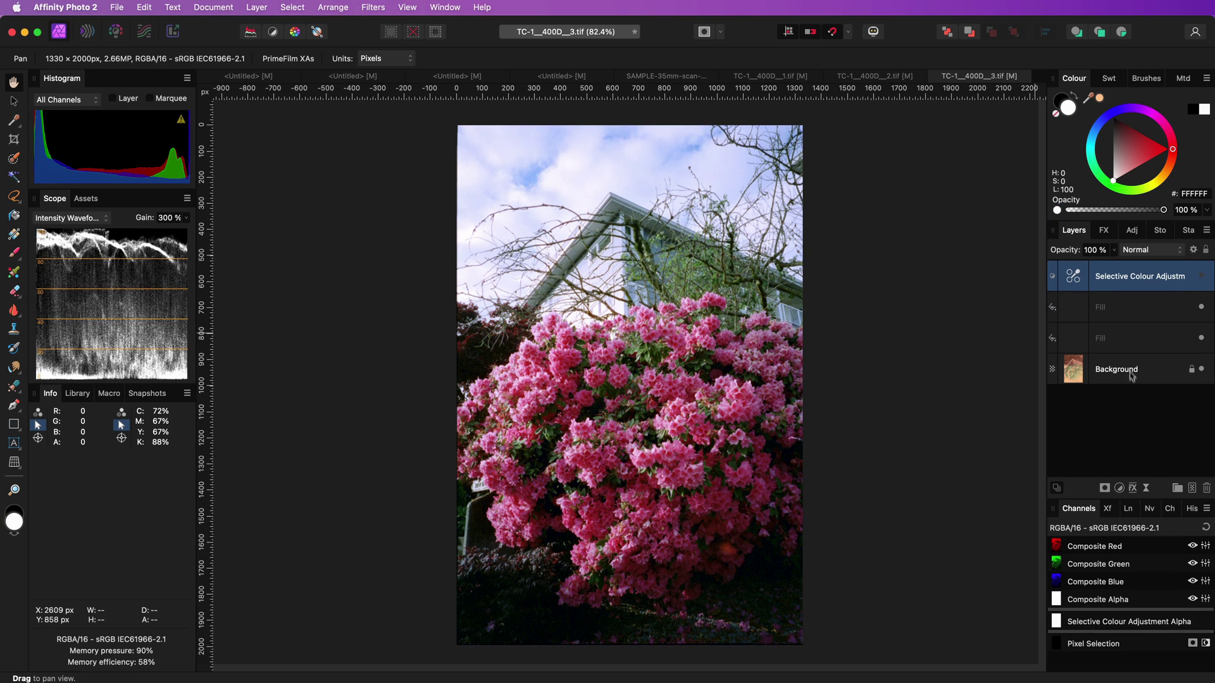